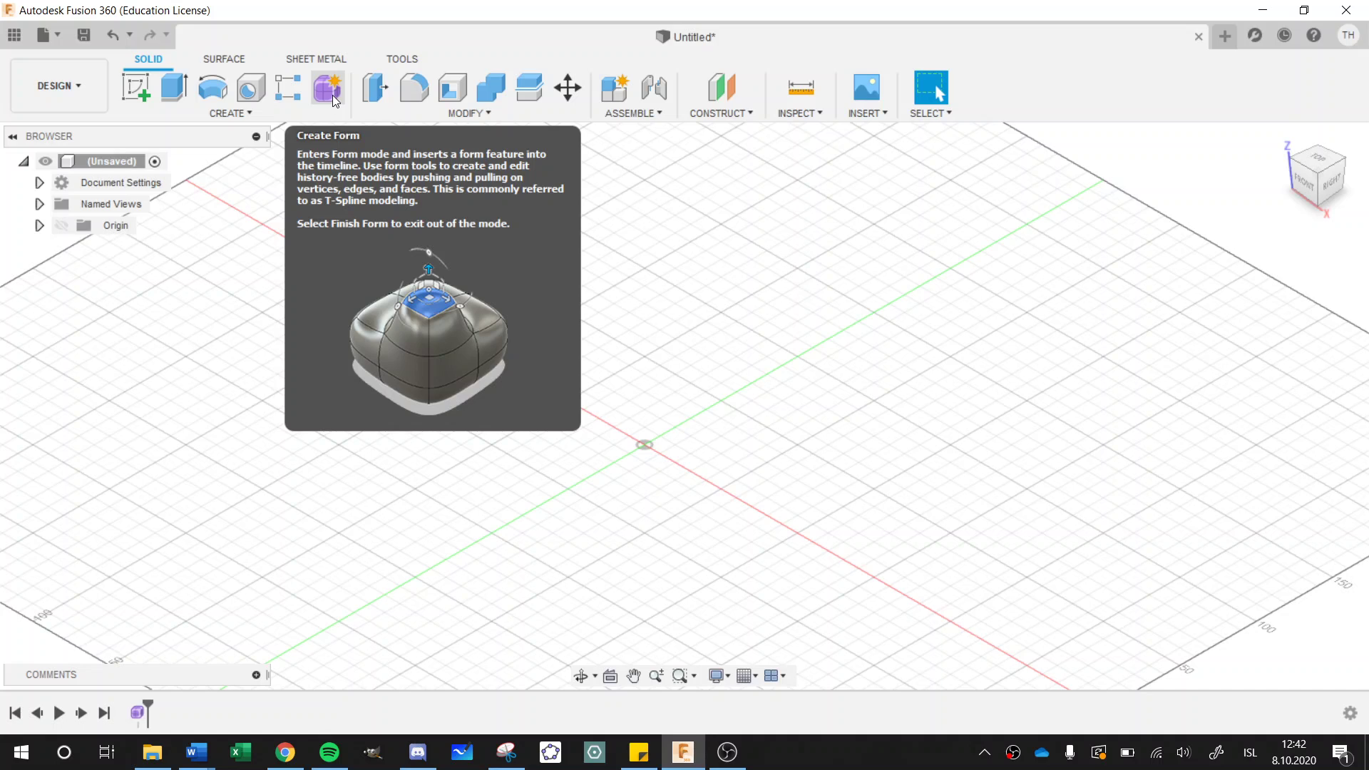
Enter form mode and draw a centre-based T-spline box on the horizontal plane at the origin, about 358 by 291 mm.
{"action": "left_click", "coordinate": [332, 96]}
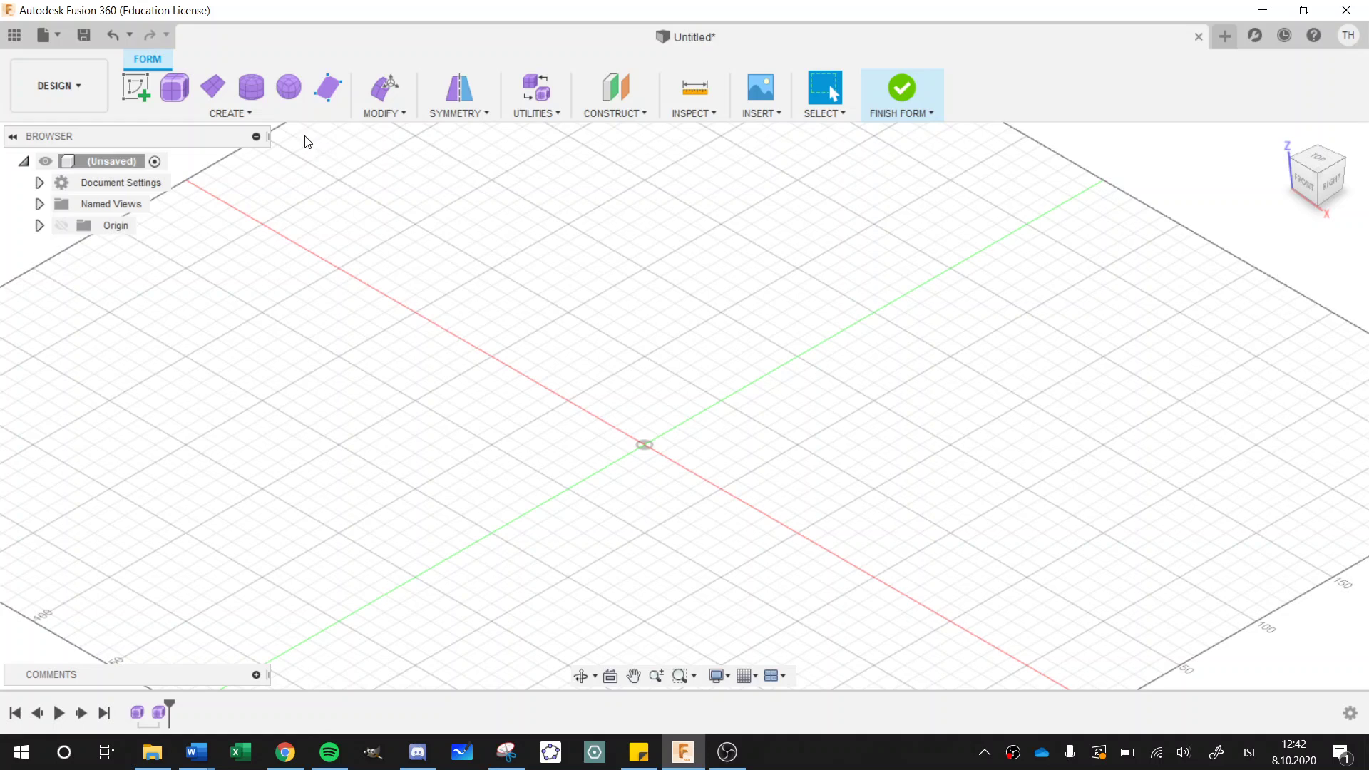
{"action": "left_click", "coordinate": [256, 115]}
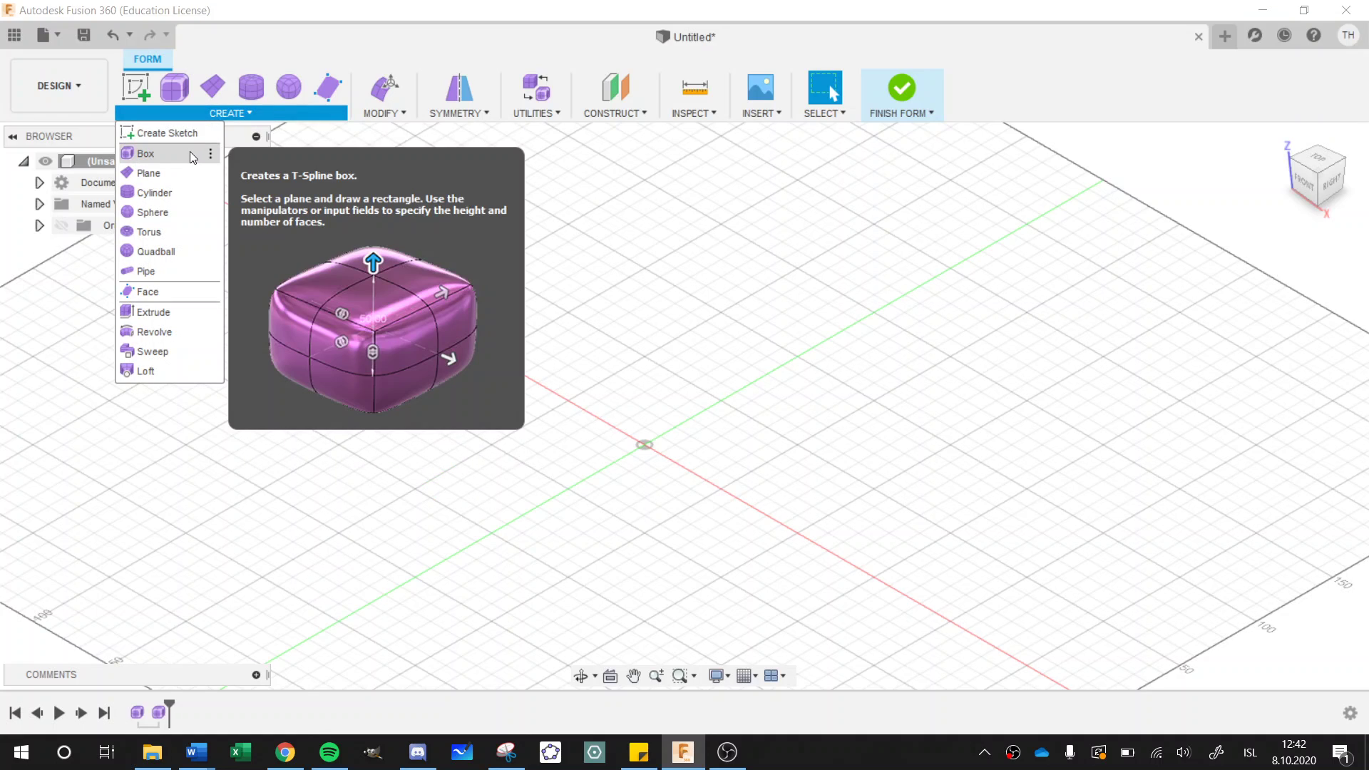
{"action": "left_click", "coordinate": [189, 151]}
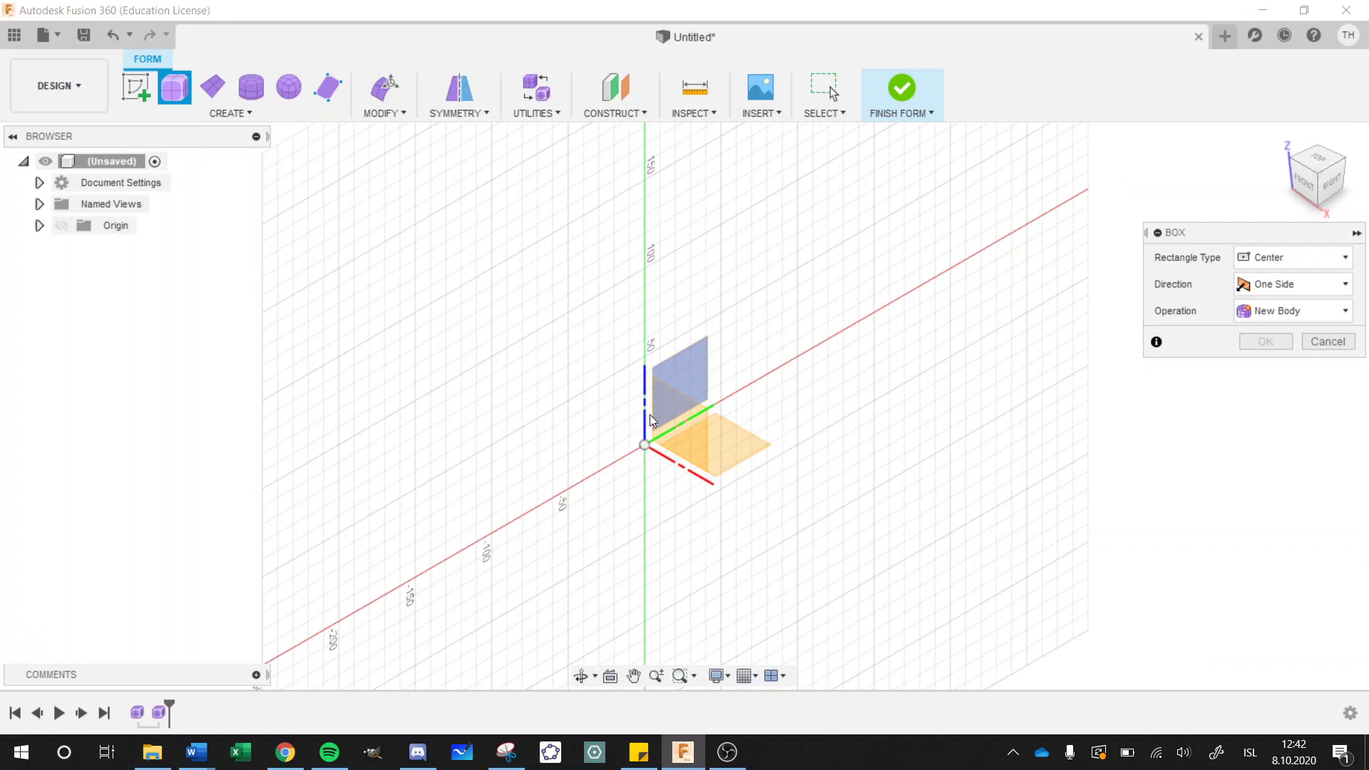
{"action": "left_click", "coordinate": [751, 449]}
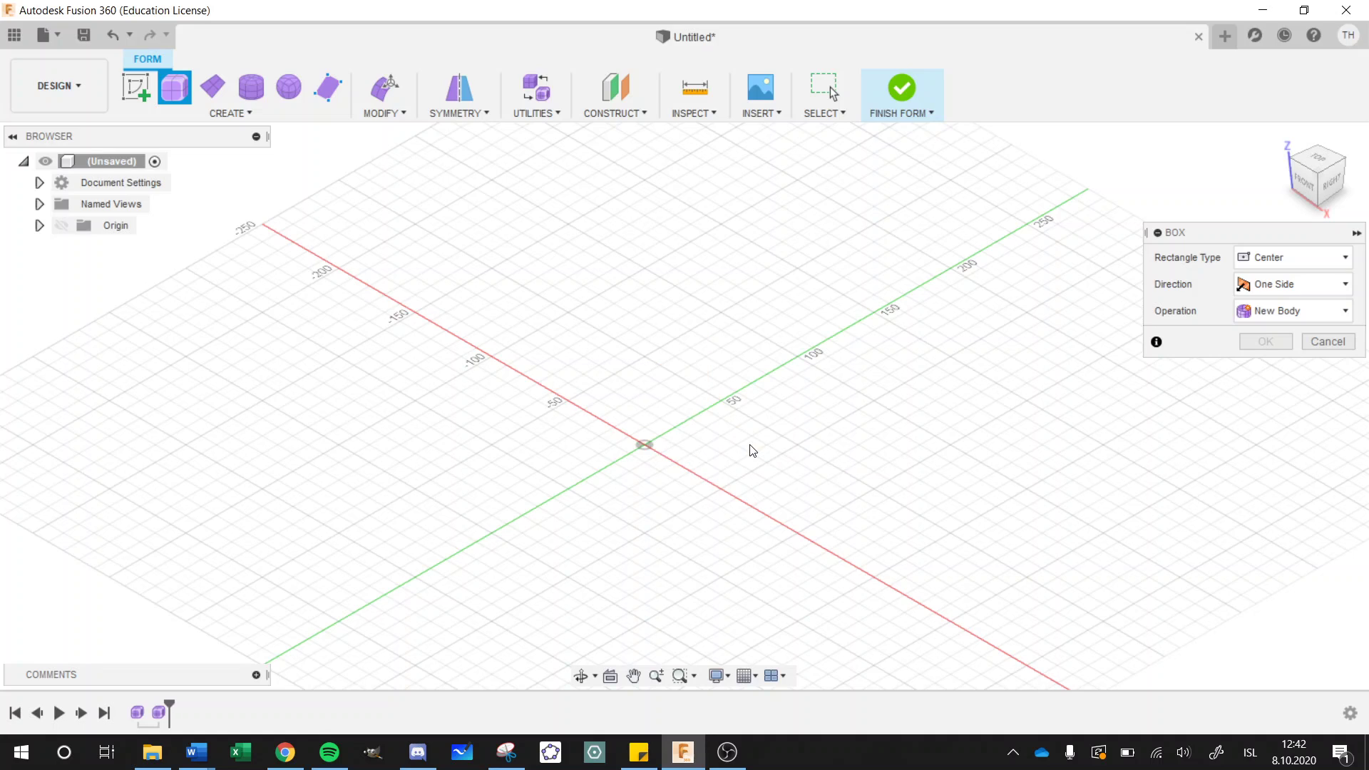
{"action": "left_click", "coordinate": [645, 445]}
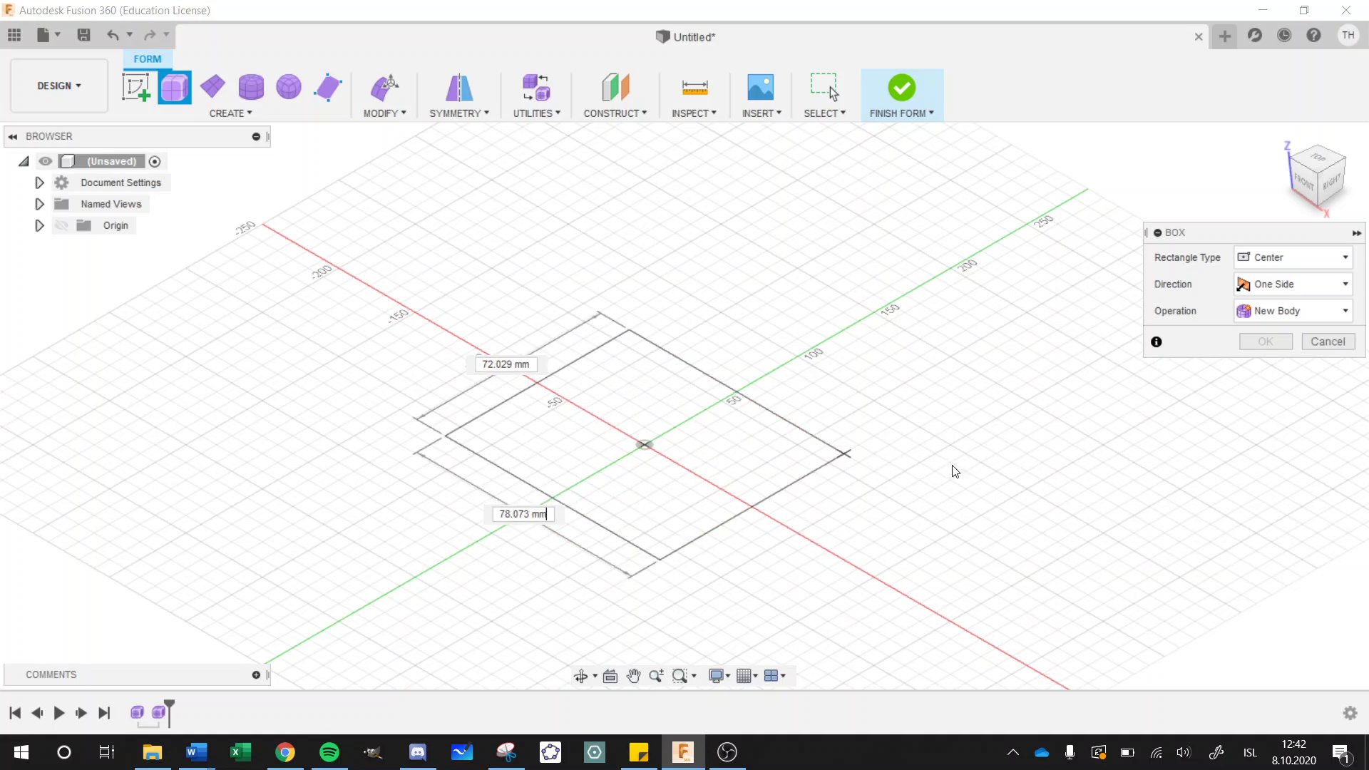
{"action": "left_click", "coordinate": [1141, 479]}
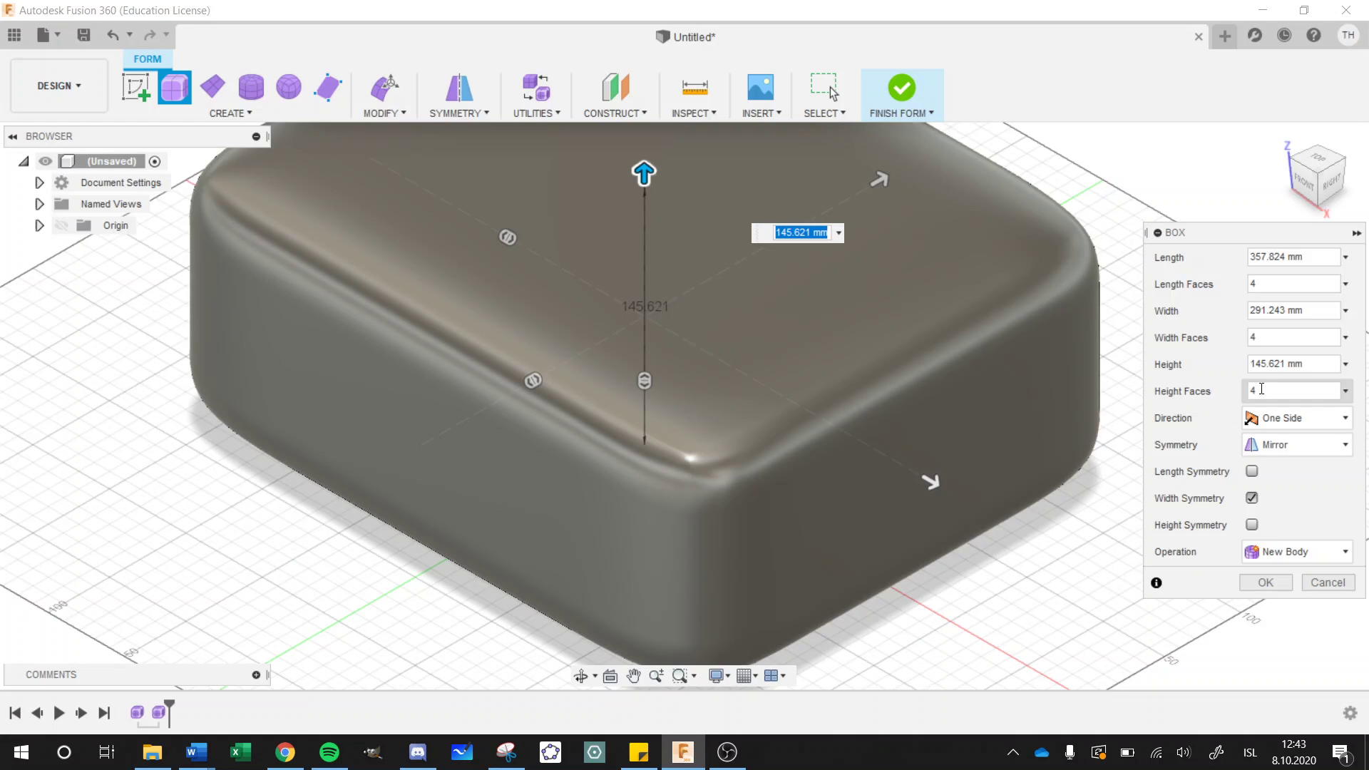
Create the box as a new body about 146 mm high, with 4 faces per direction, Mirror symmetry and width symmetry.
{"action": "left_click", "coordinate": [1272, 447]}
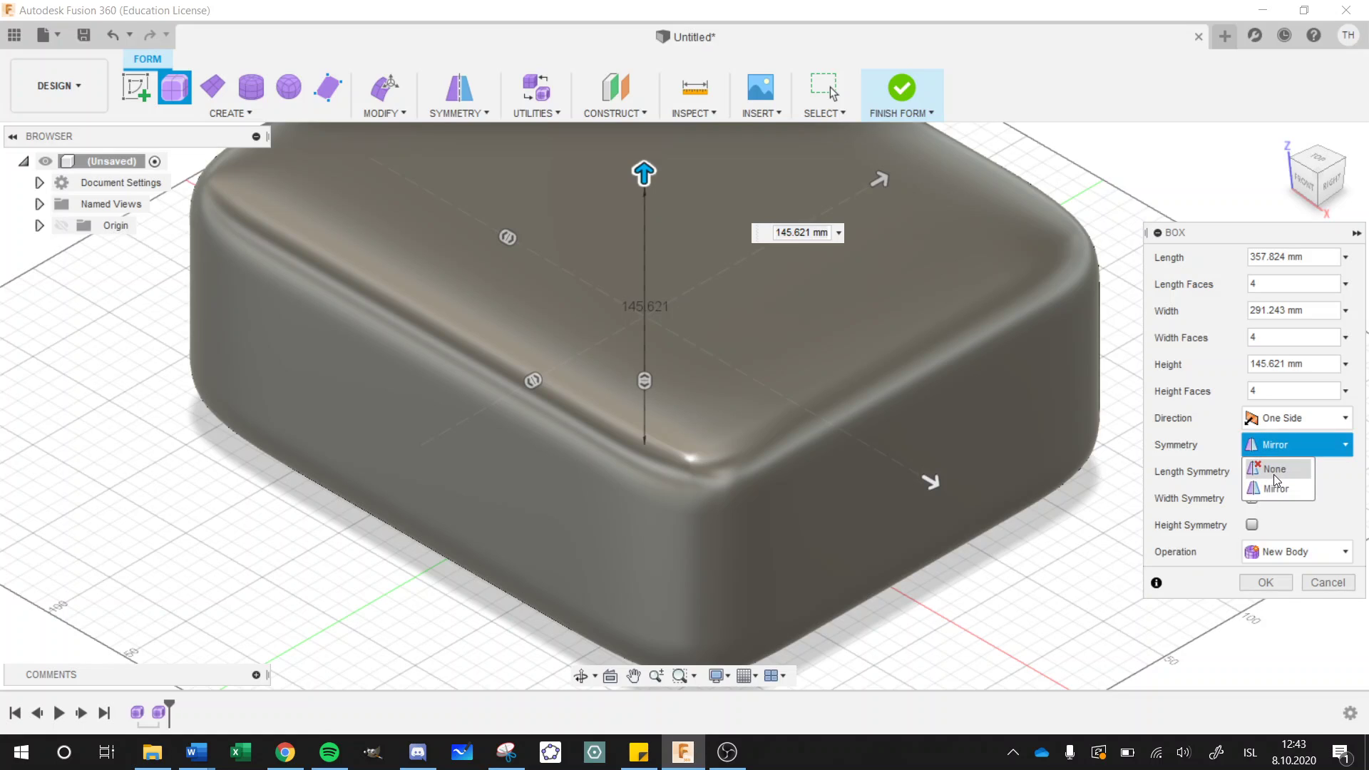
{"action": "left_click", "coordinate": [1279, 454]}
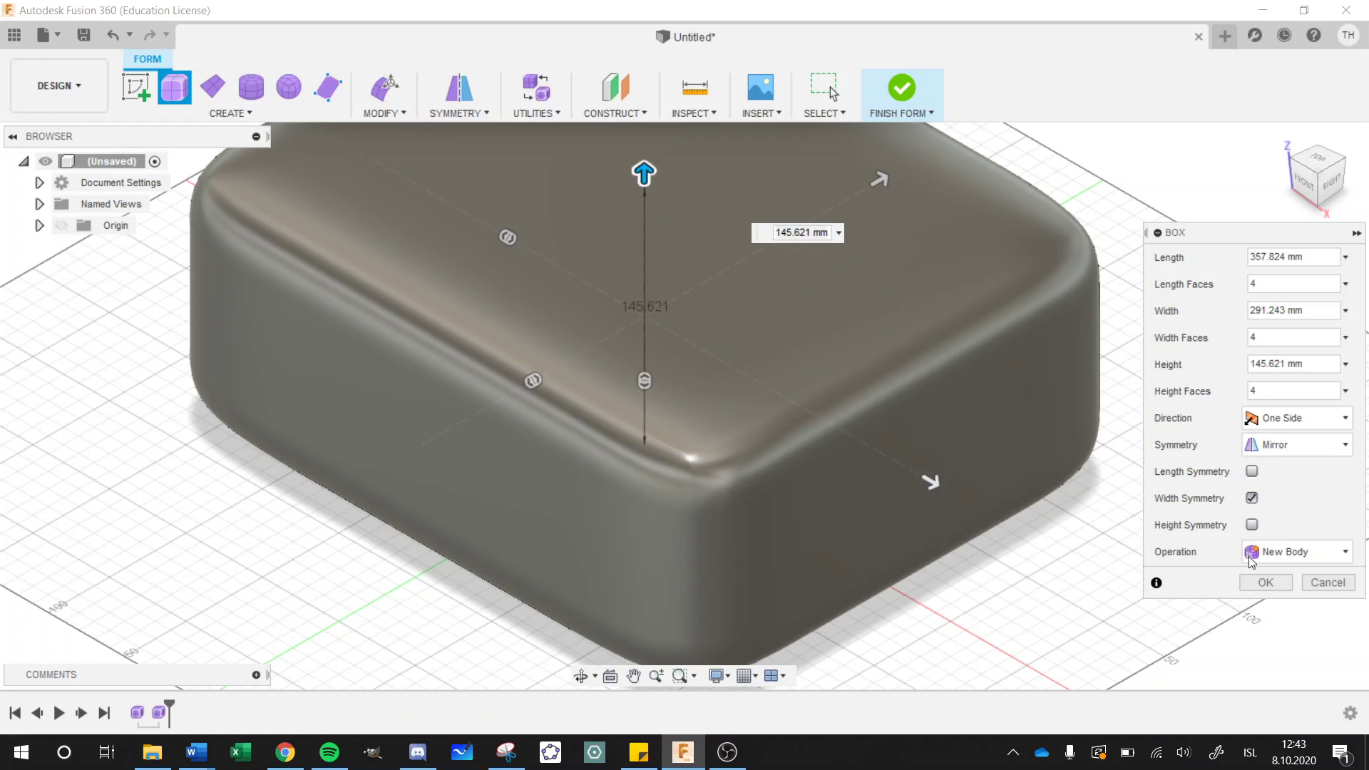
{"action": "left_click", "coordinate": [1261, 585]}
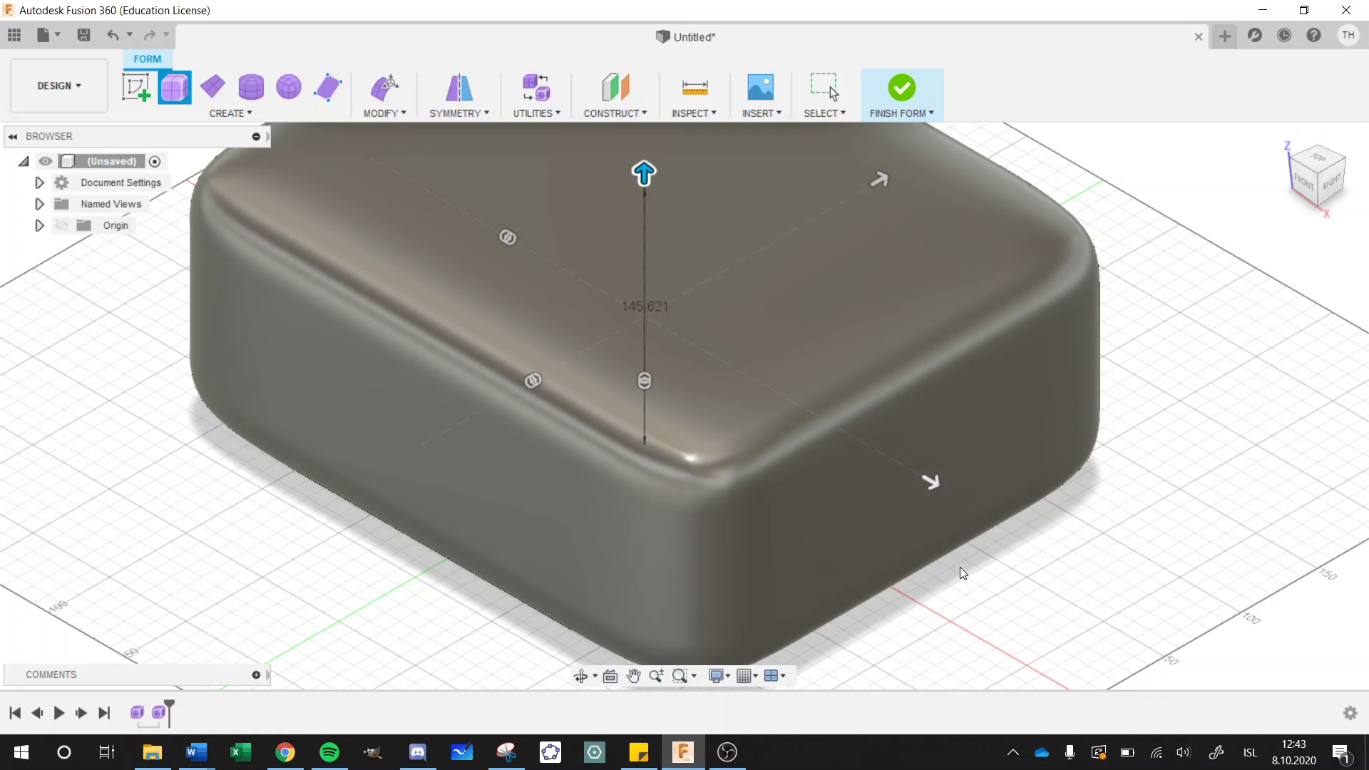
Set the visual style to Shaded with Visible Edges Only.
{"action": "scroll", "coordinate": [879, 502], "scroll_direction": "down", "scroll_amount": 6}
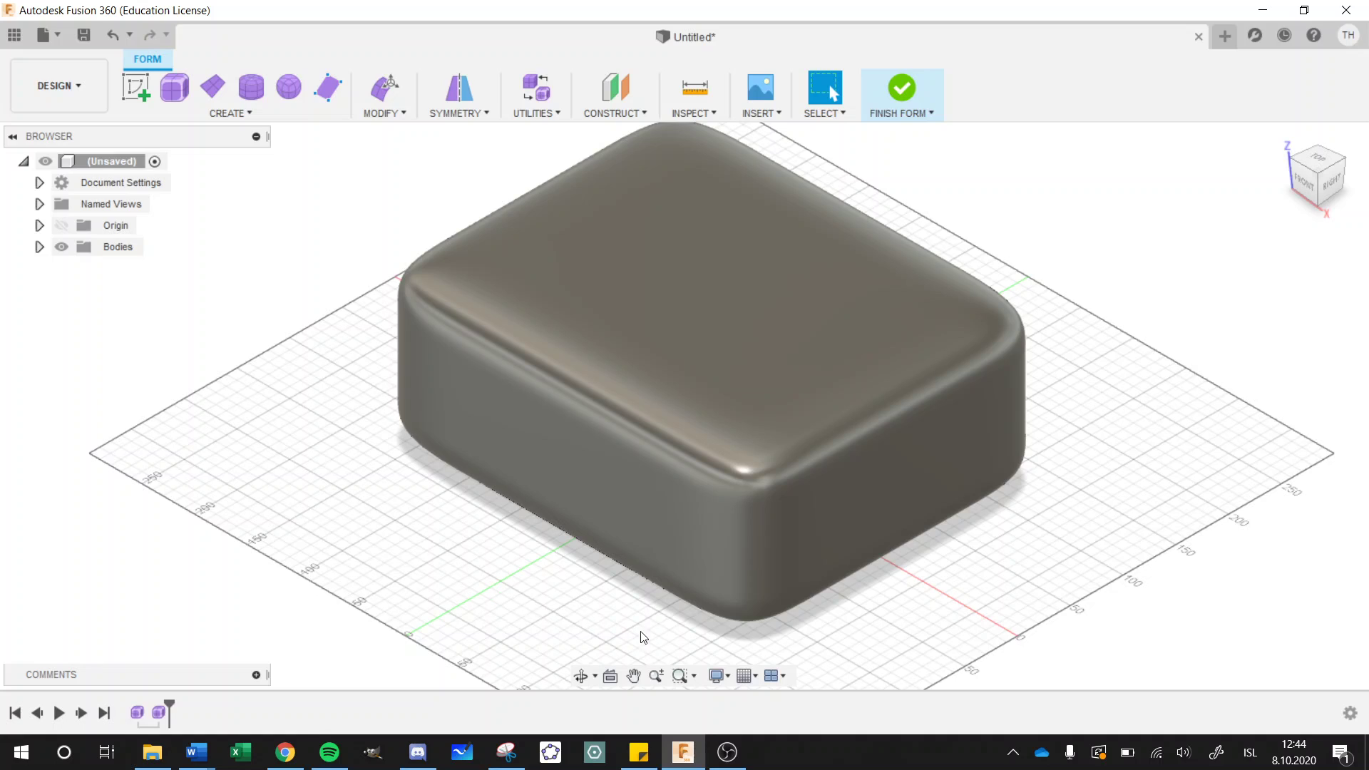
{"action": "left_click", "coordinate": [717, 676]}
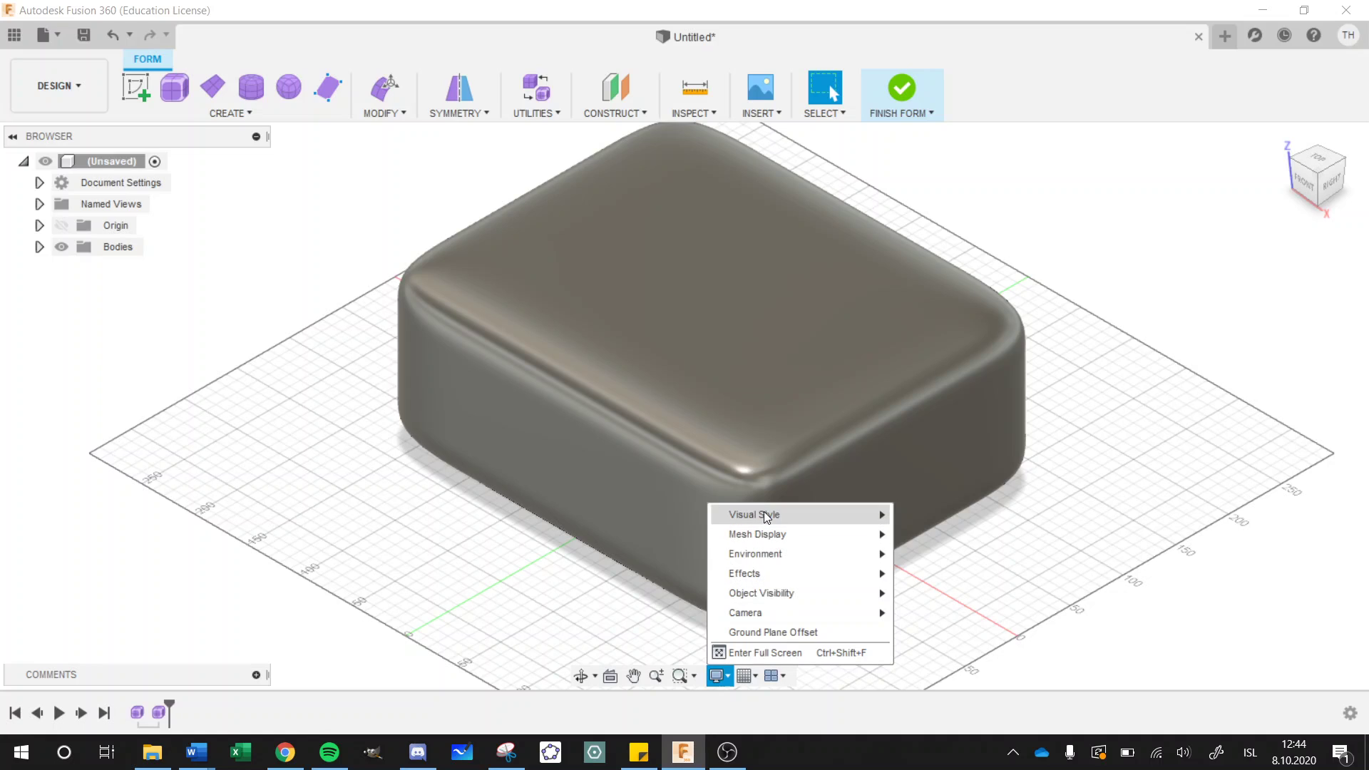
{"action": "mouse_move", "coordinate": [763, 511]}
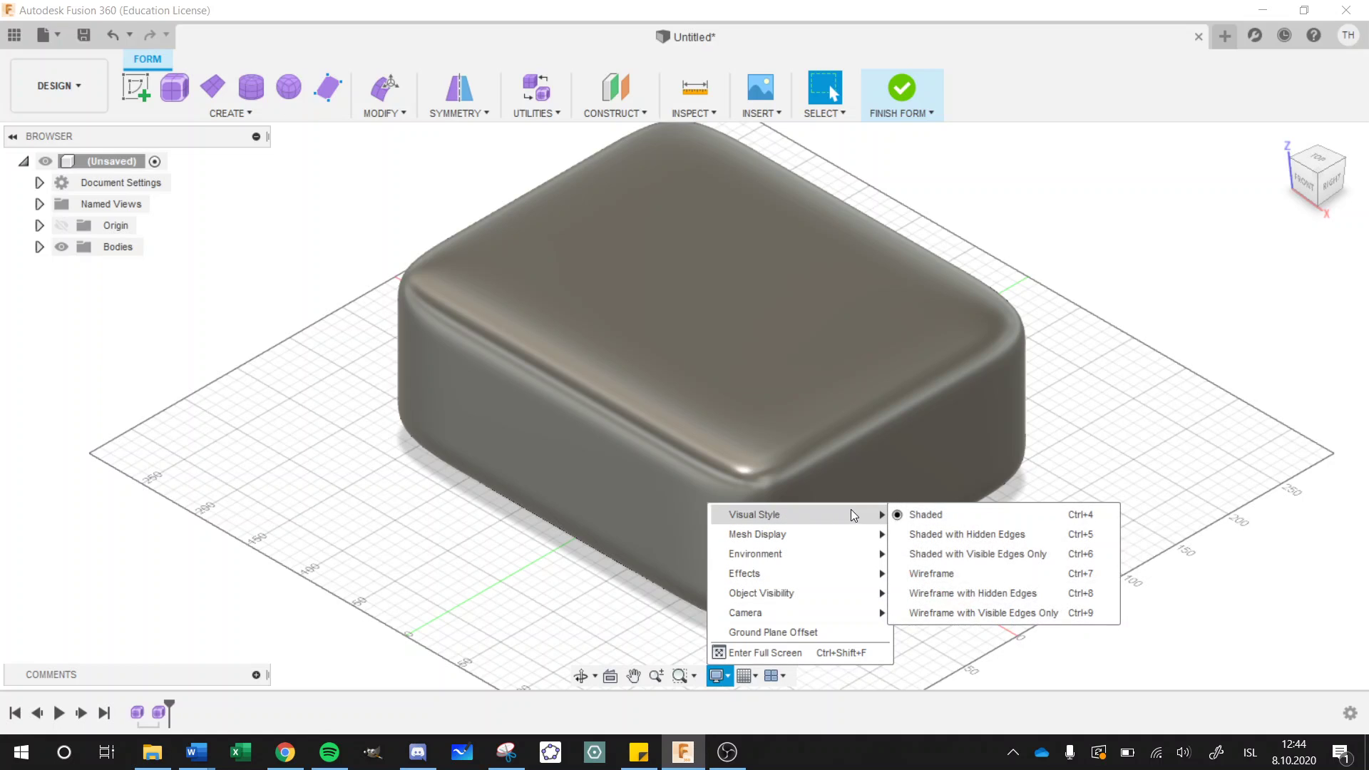
{"action": "left_click", "coordinate": [948, 554]}
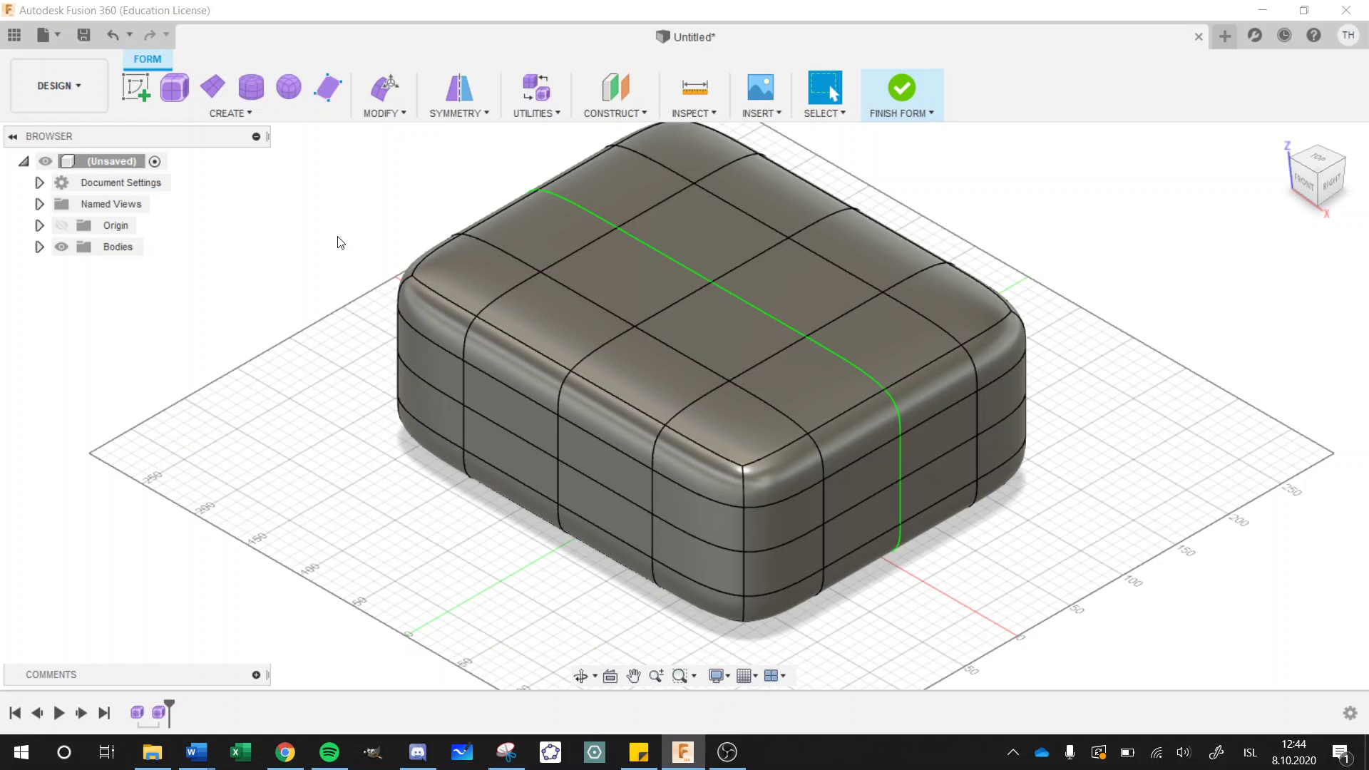
Start Edit Form and select the third face from the left in the second row of the box's long front side.
{"action": "left_click", "coordinate": [384, 89]}
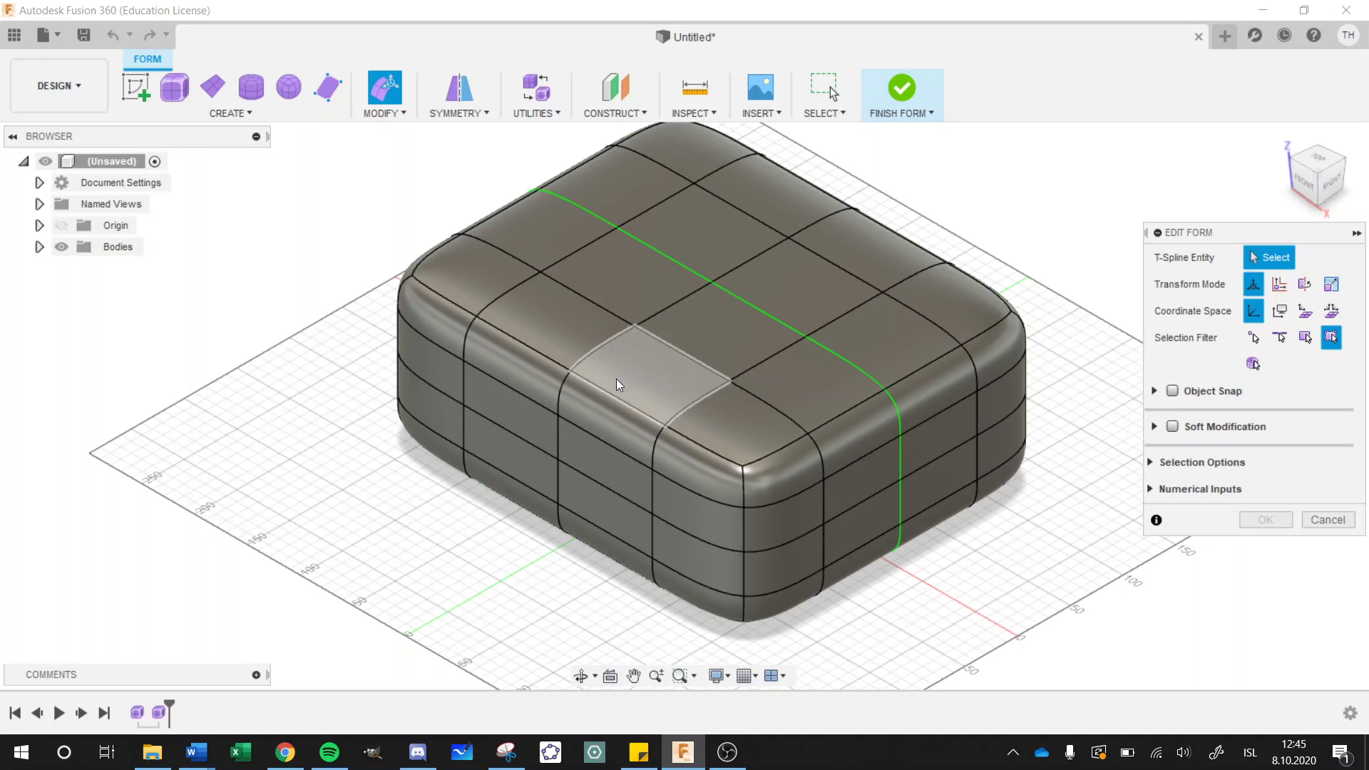
{"action": "left_click", "coordinate": [597, 458]}
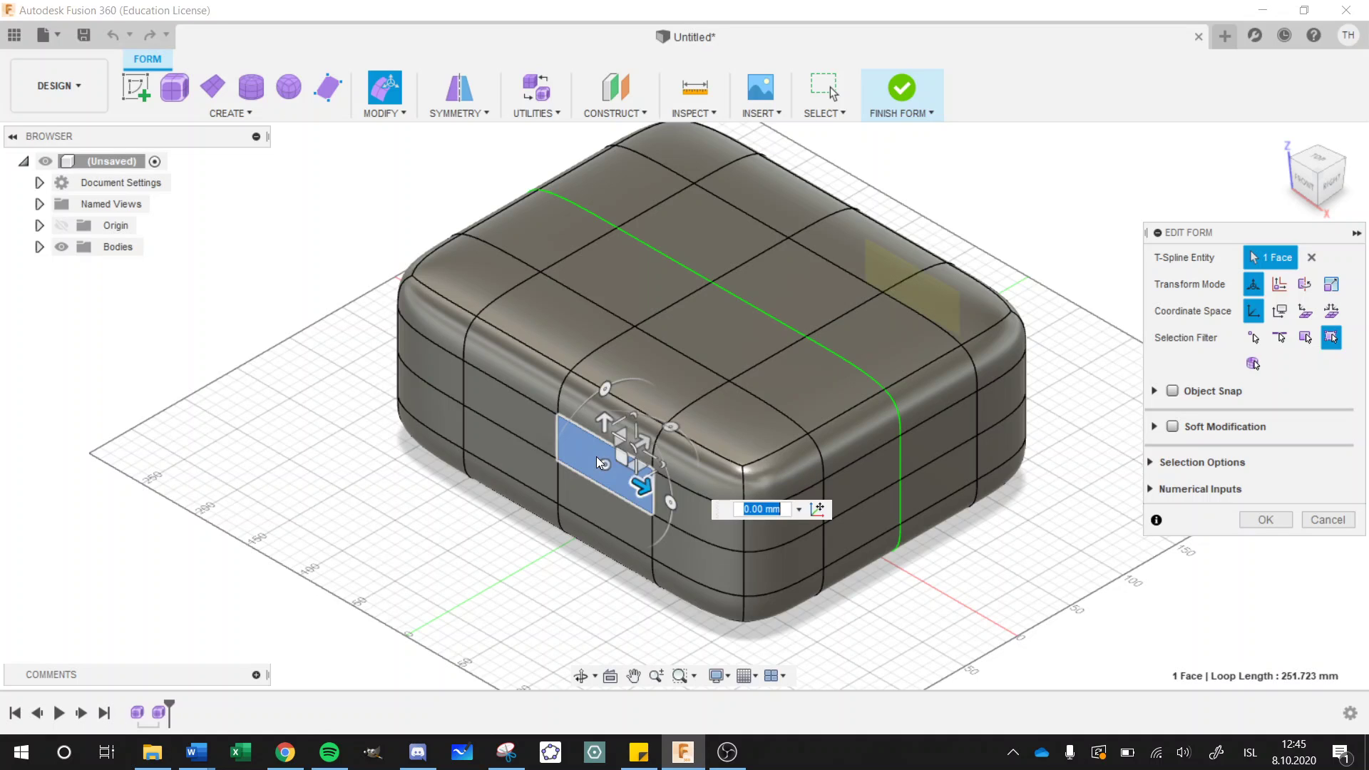
{"action": "scroll", "coordinate": [596, 456], "scroll_direction": "up", "scroll_amount": 3}
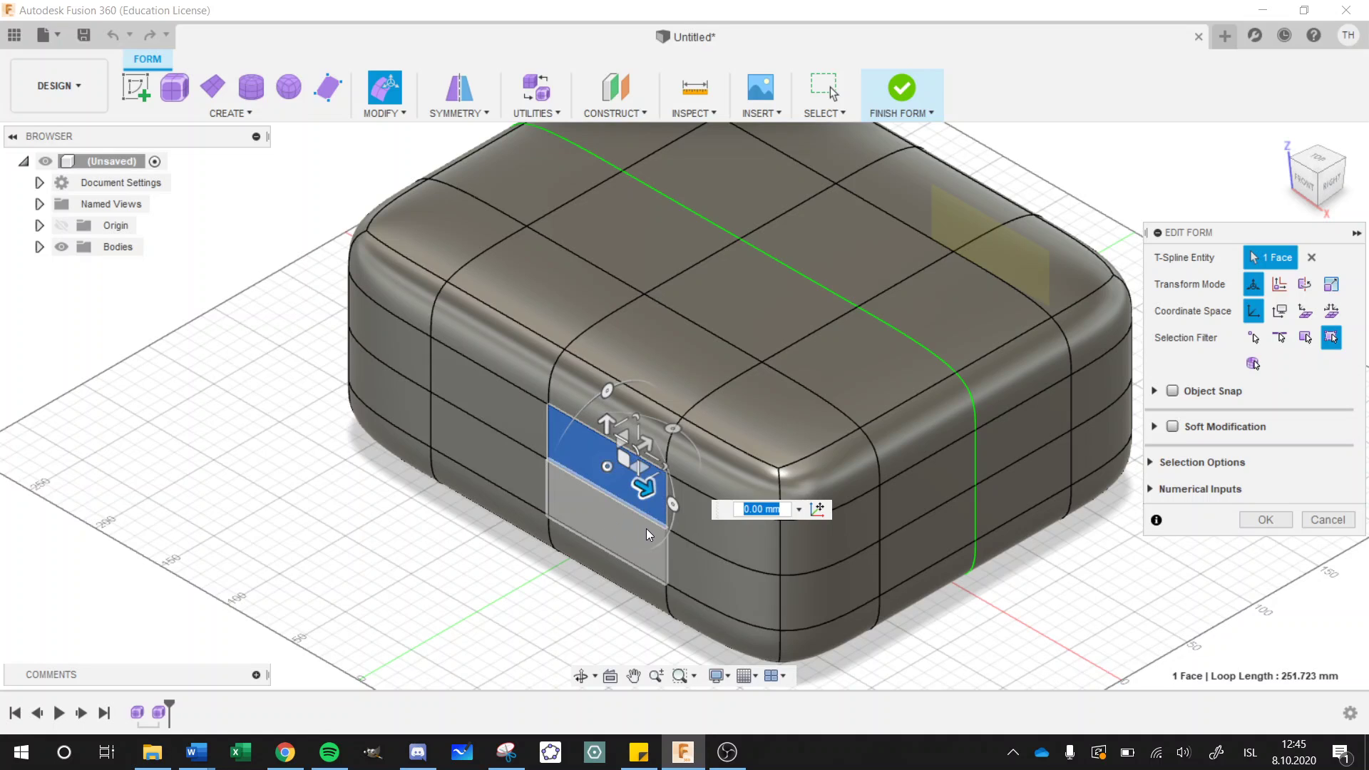
Try rotating the selected side face 40 degrees within its plane and -5 degrees about the vertical axis, and undo the rotations.
{"action": "left_click", "coordinate": [672, 502]}
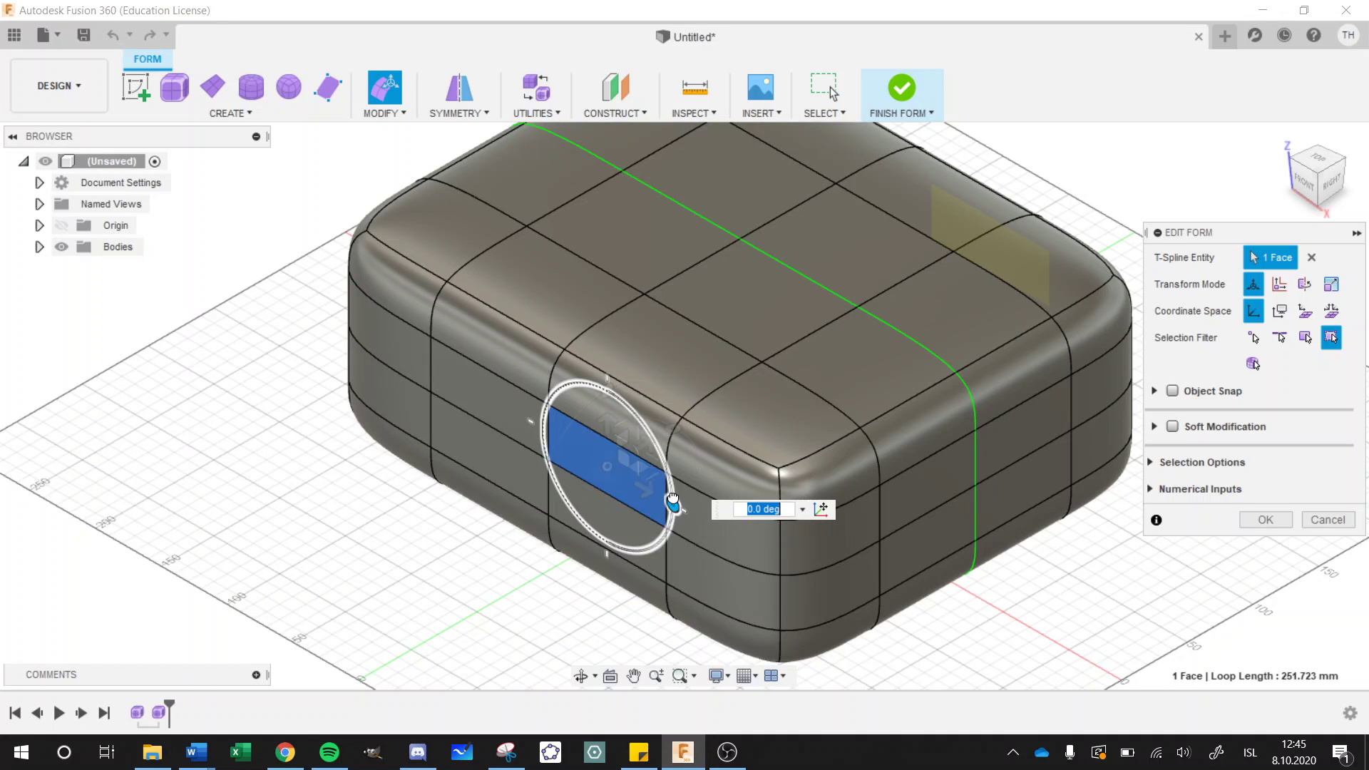
{"action": "mouse_move", "coordinate": [673, 503]}
{"action": "left_mouse_down"}
{"action": "mouse_move", "coordinate": [654, 448]}
{"action": "mouse_move", "coordinate": [664, 509]}
{"action": "left_mouse_up"}
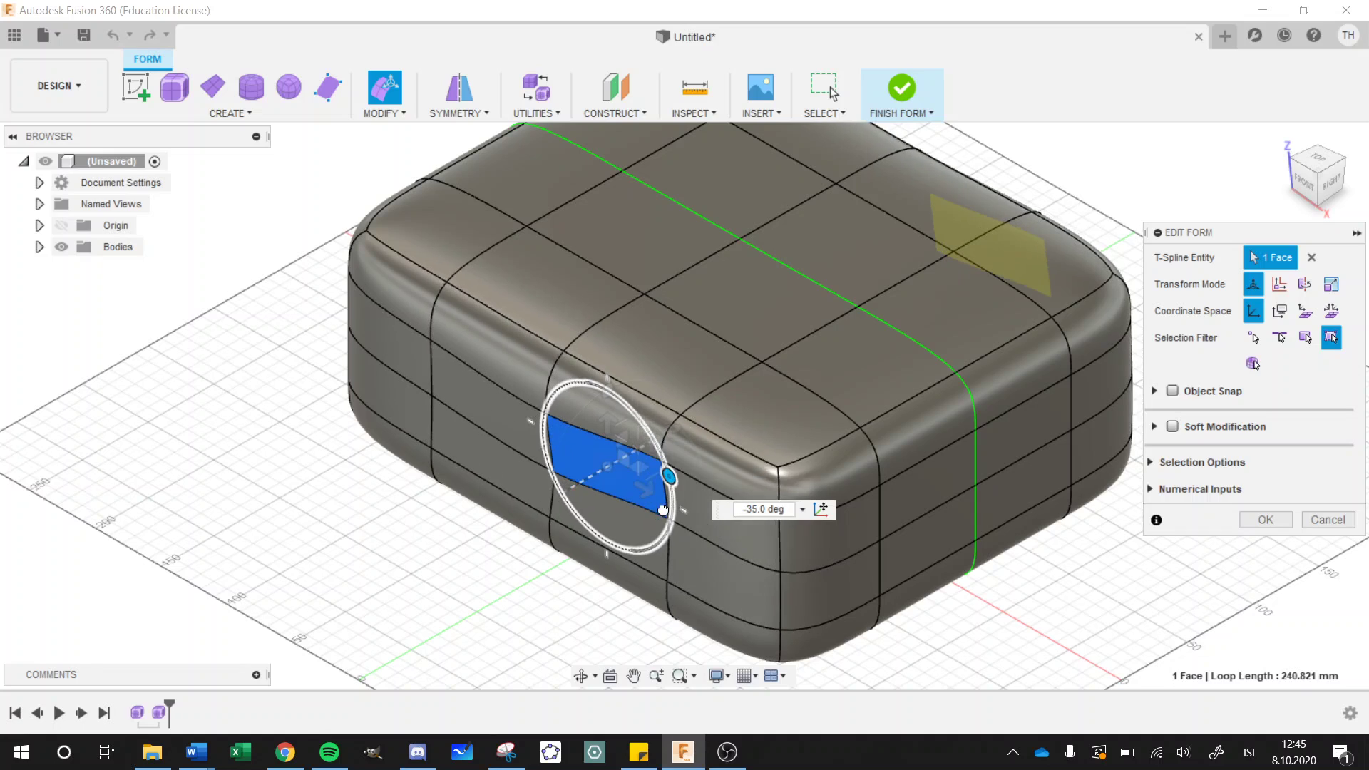
{"action": "type", "text": "40"}
{"action": "key", "text": "Return"}
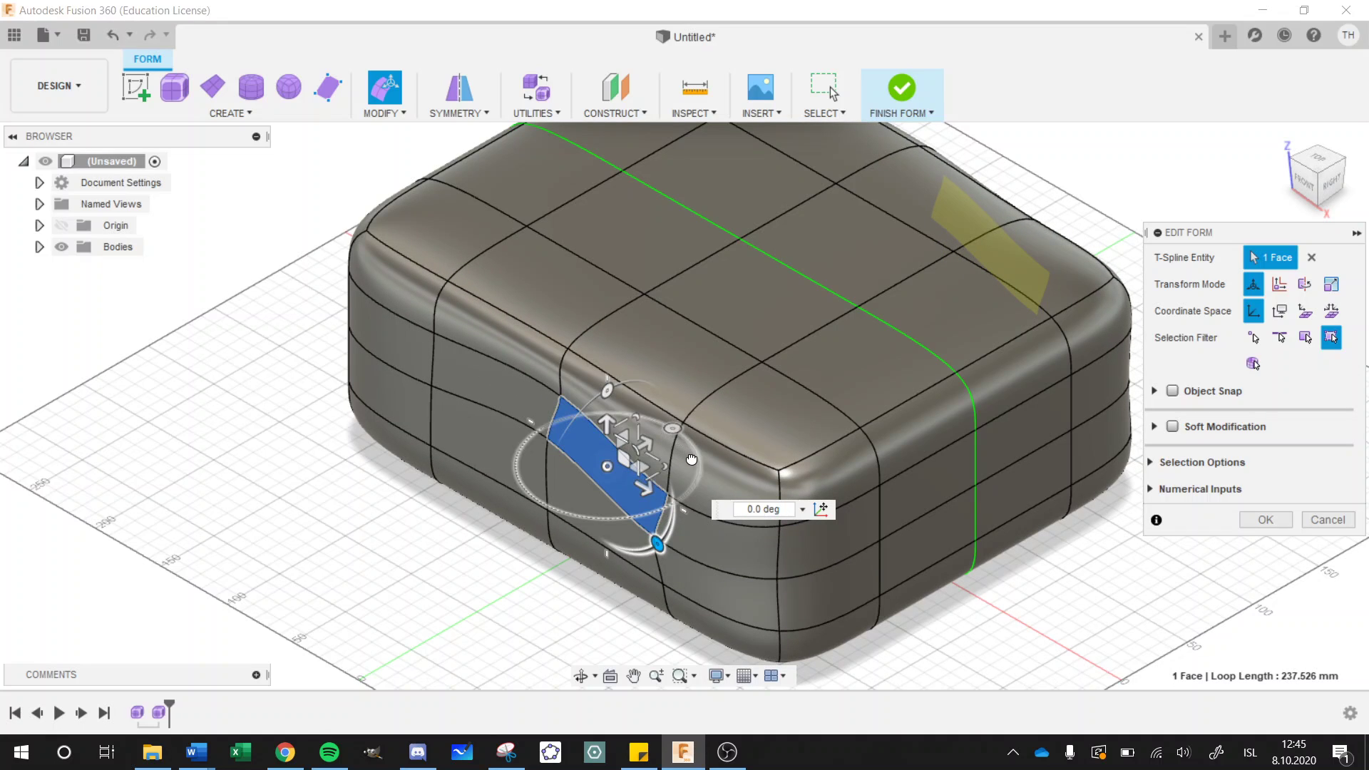
{"action": "mouse_move", "coordinate": [673, 429]}
{"action": "left_mouse_down"}
{"action": "mouse_move", "coordinate": [697, 479]}
{"action": "mouse_move", "coordinate": [690, 425]}
{"action": "left_mouse_up"}
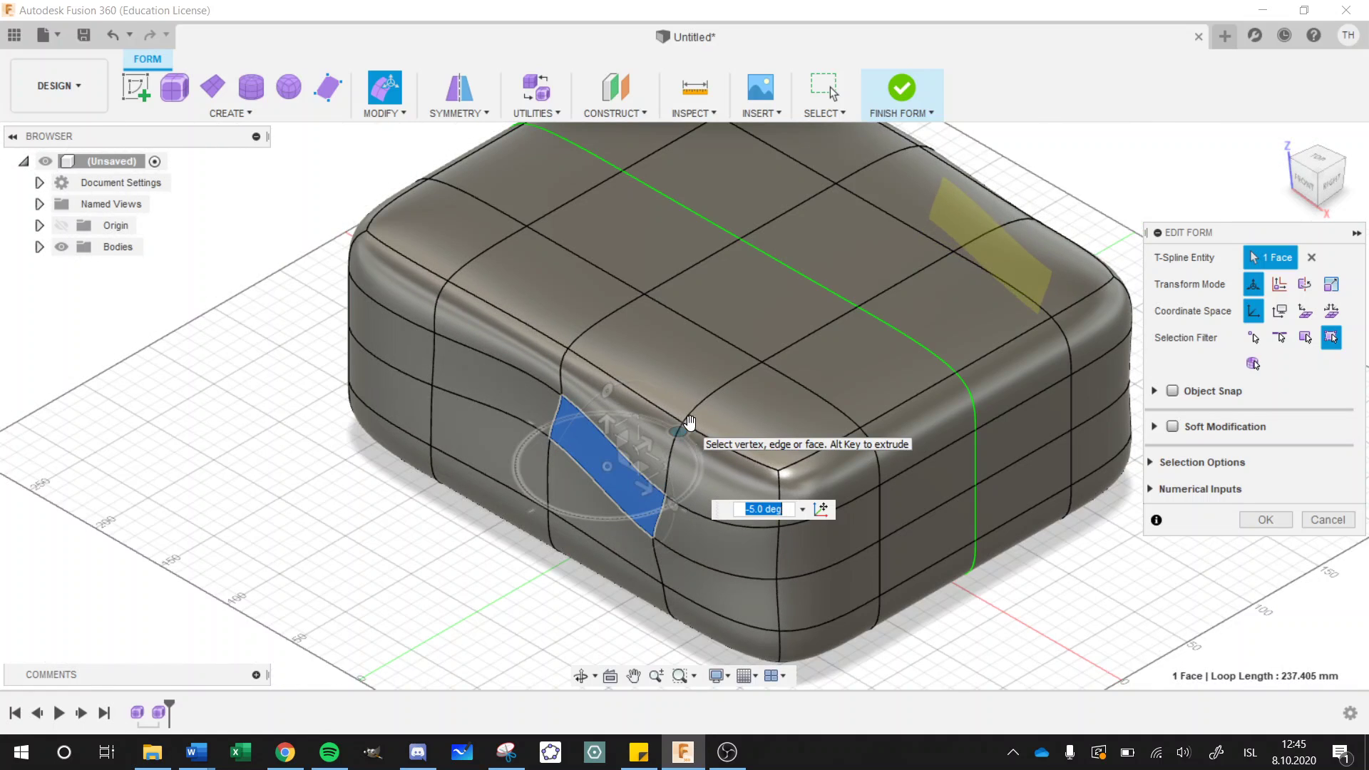
{"action": "key", "text": "ctrl+z"}
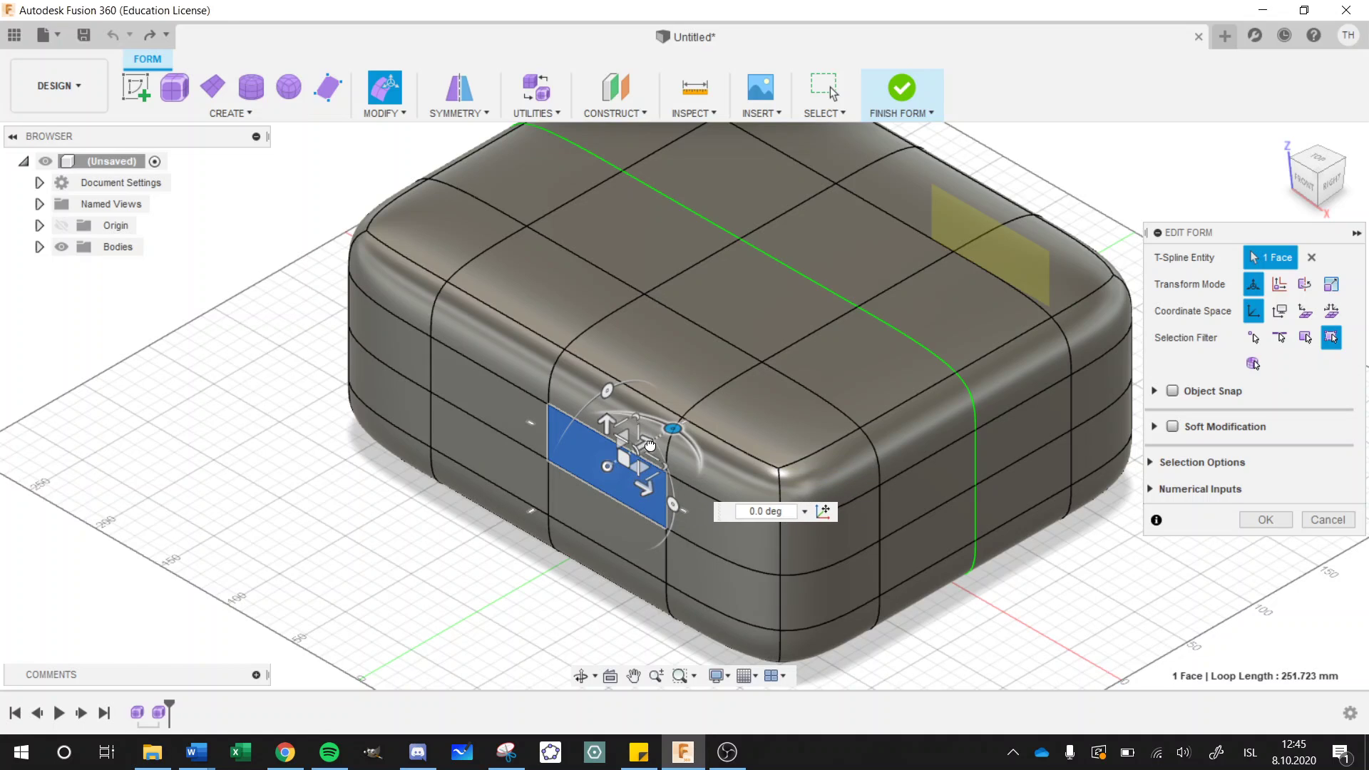
Try moving the selected side face outward, within a plane, and 150 mm outward without extruding, undoing each move.
{"action": "left_click_drag", "start_coordinate": [650, 445], "coordinate": [599, 465]}
{"action": "key", "text": "ctrl+z"}
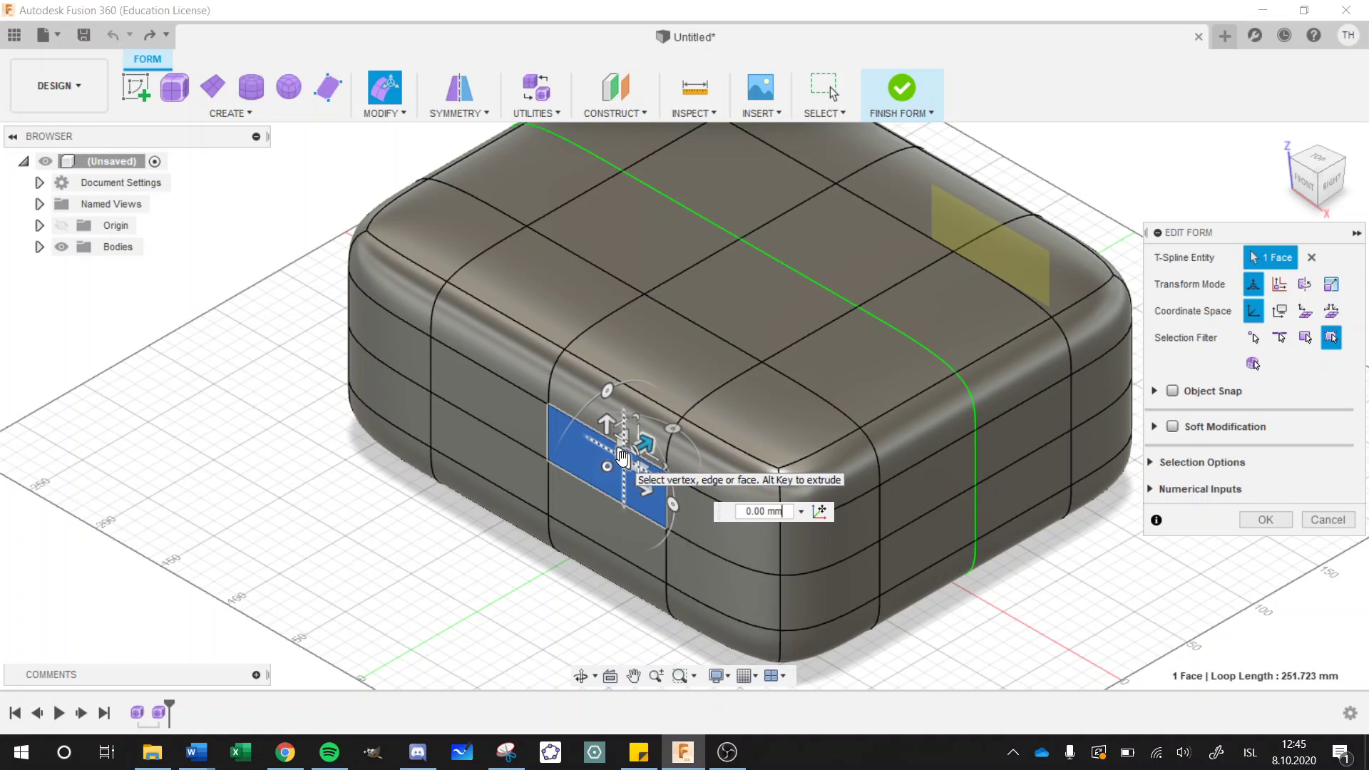
{"action": "left_click_drag", "start_coordinate": [623, 457], "coordinate": [563, 432]}
{"action": "key", "text": "ctrl+z"}
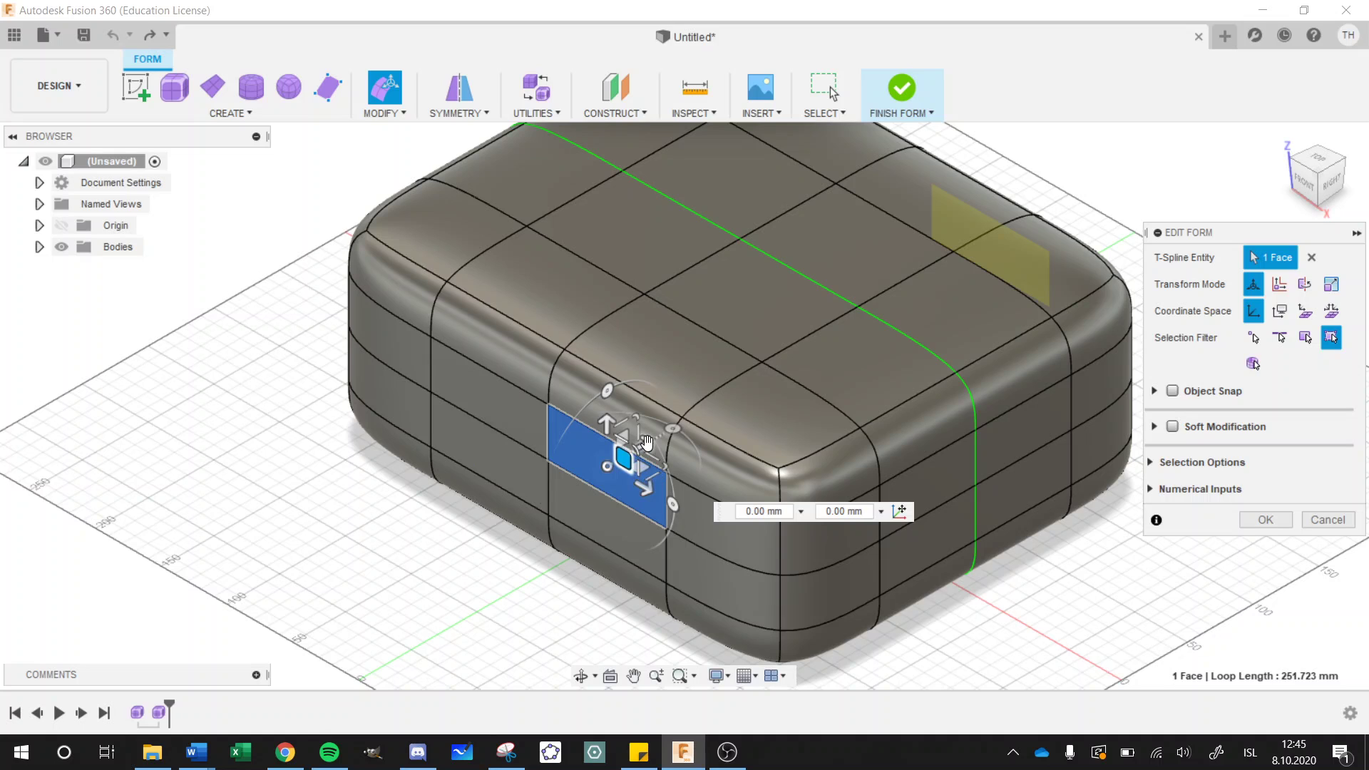
{"action": "left_click_drag", "start_coordinate": [647, 443], "coordinate": [446, 540]}
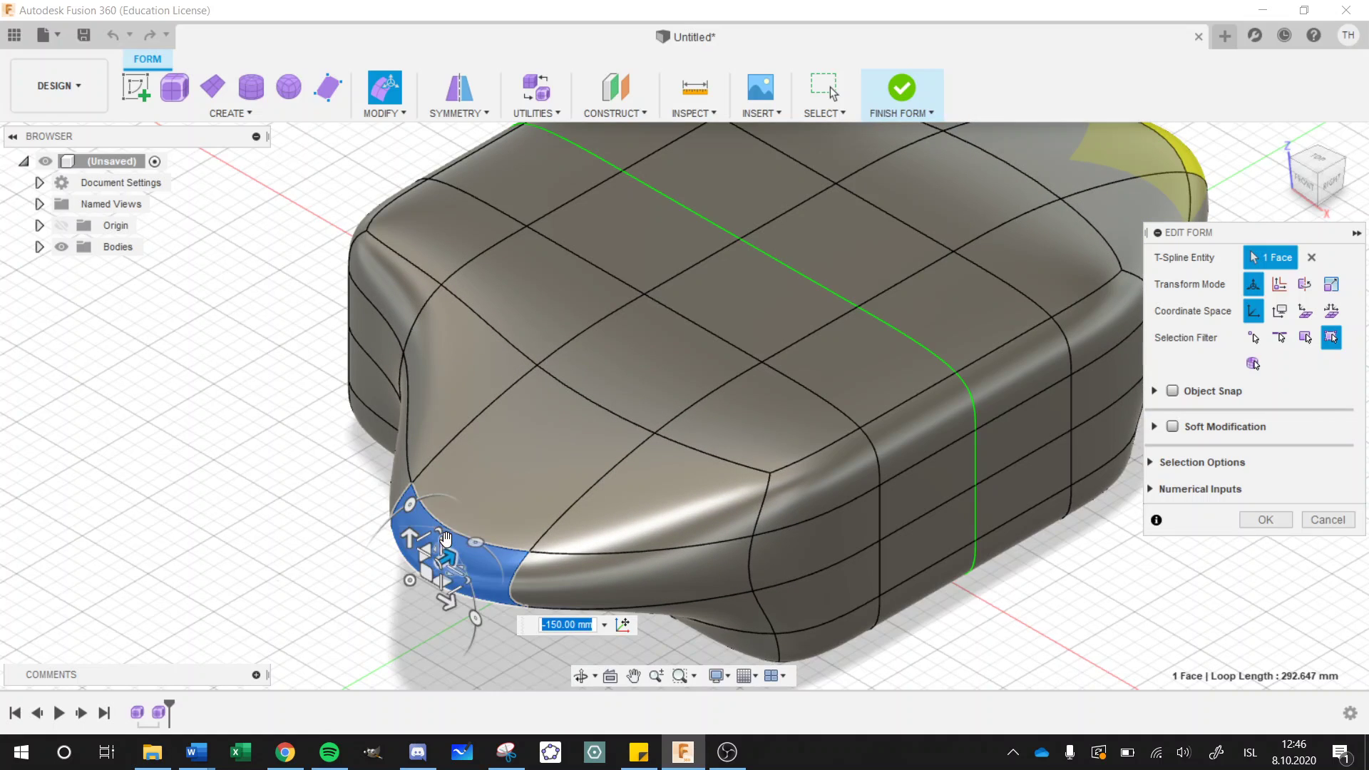
{"action": "key", "text": "ctrl+z"}
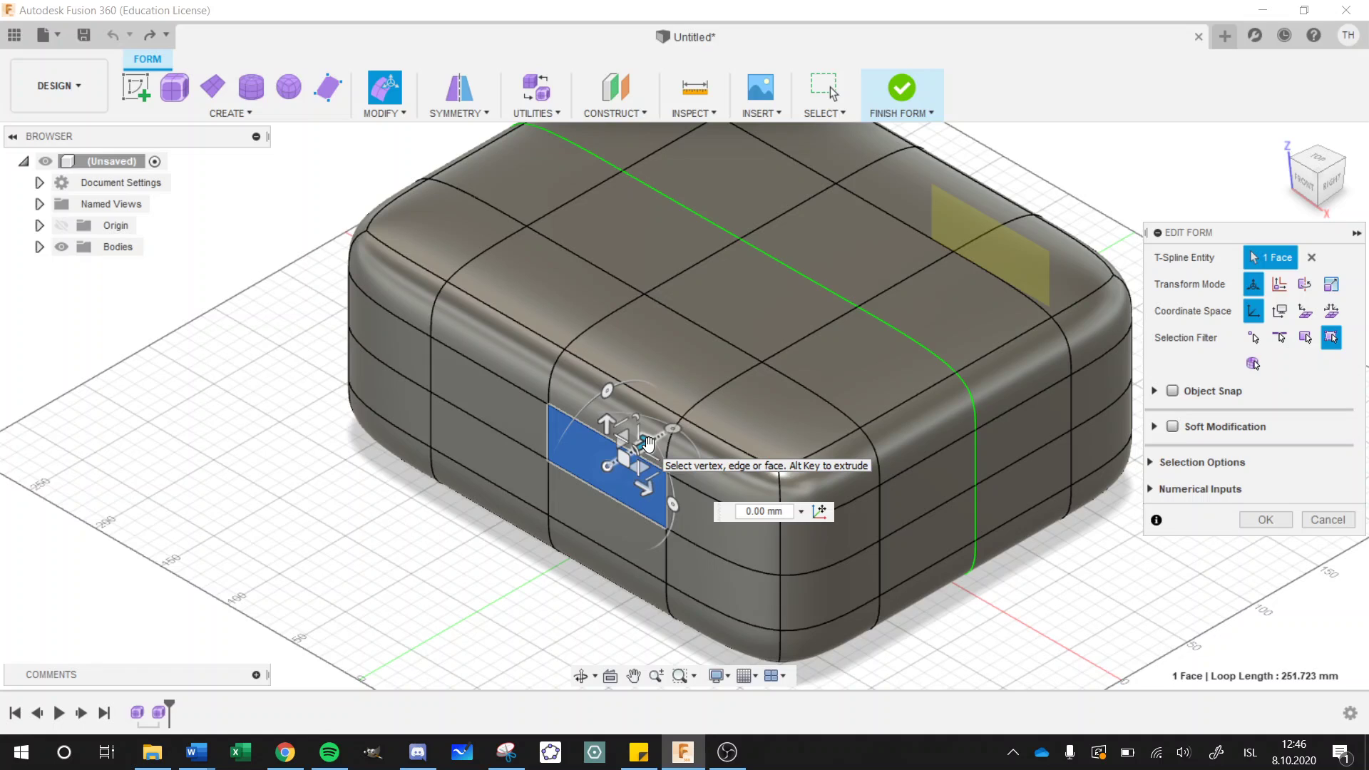
Extrude the selected side face 110 mm outward from the box.
{"action": "left_click_drag", "start_coordinate": [649, 443], "coordinate": [499, 526]}
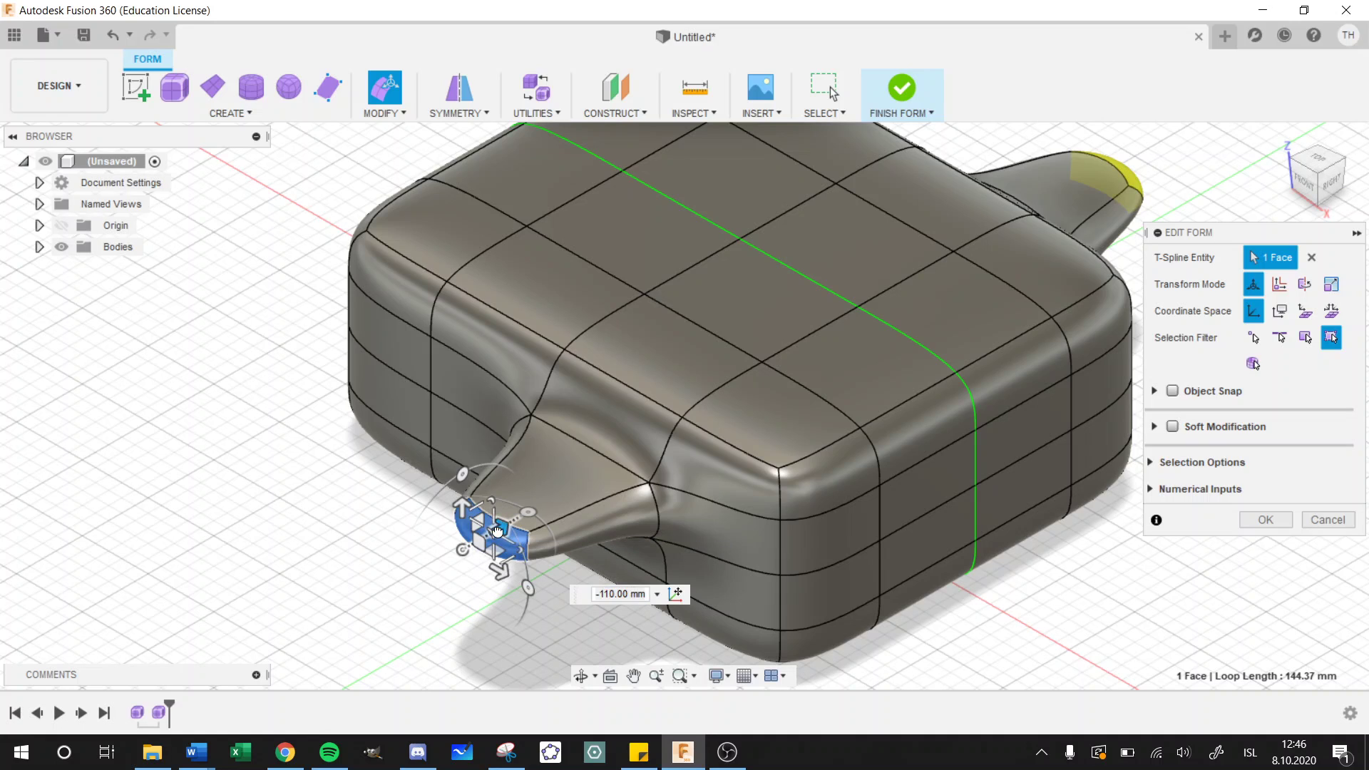
Try a second extrusion of the protrusion's end face out to 240 mm, and undo it back to the first extrusion.
{"action": "left_click_drag", "start_coordinate": [501, 529], "coordinate": [338, 631], "text": "alt"}
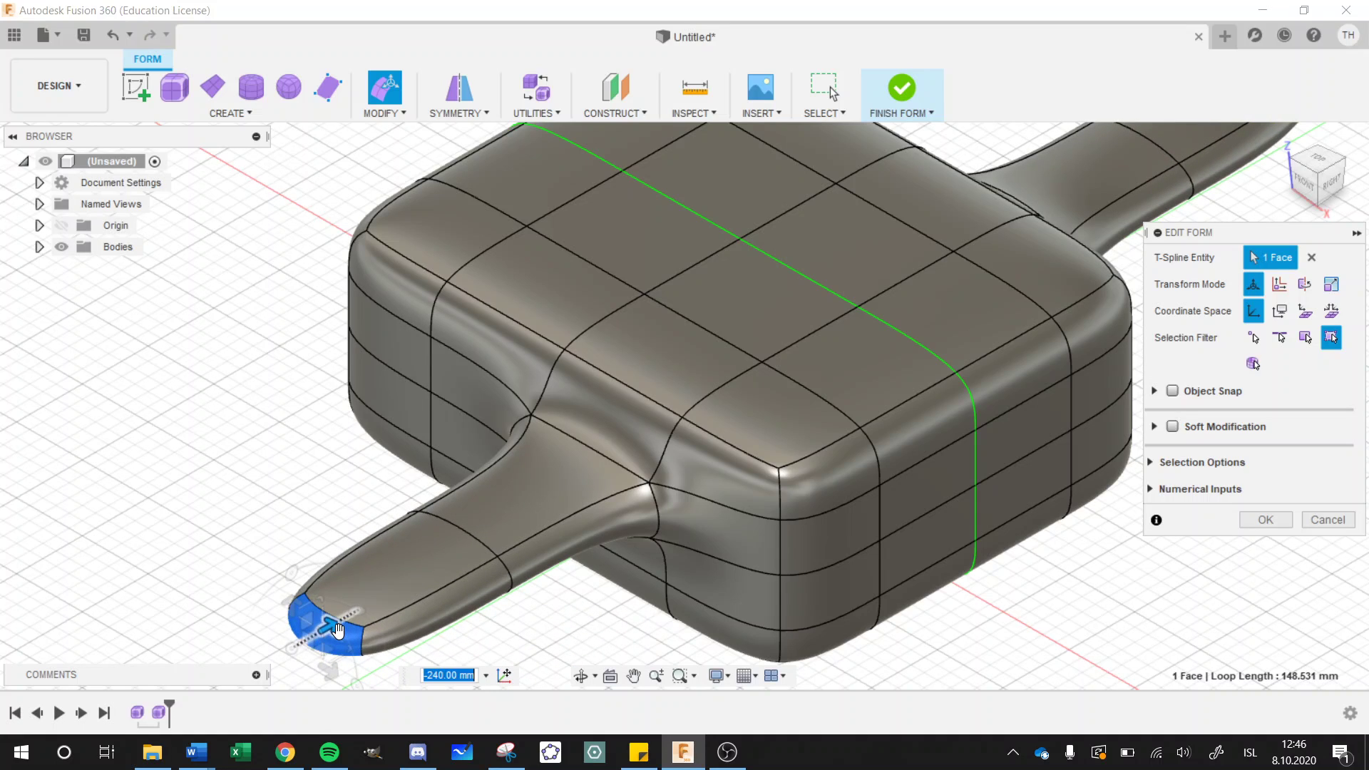
{"action": "left_click", "coordinate": [351, 493]}
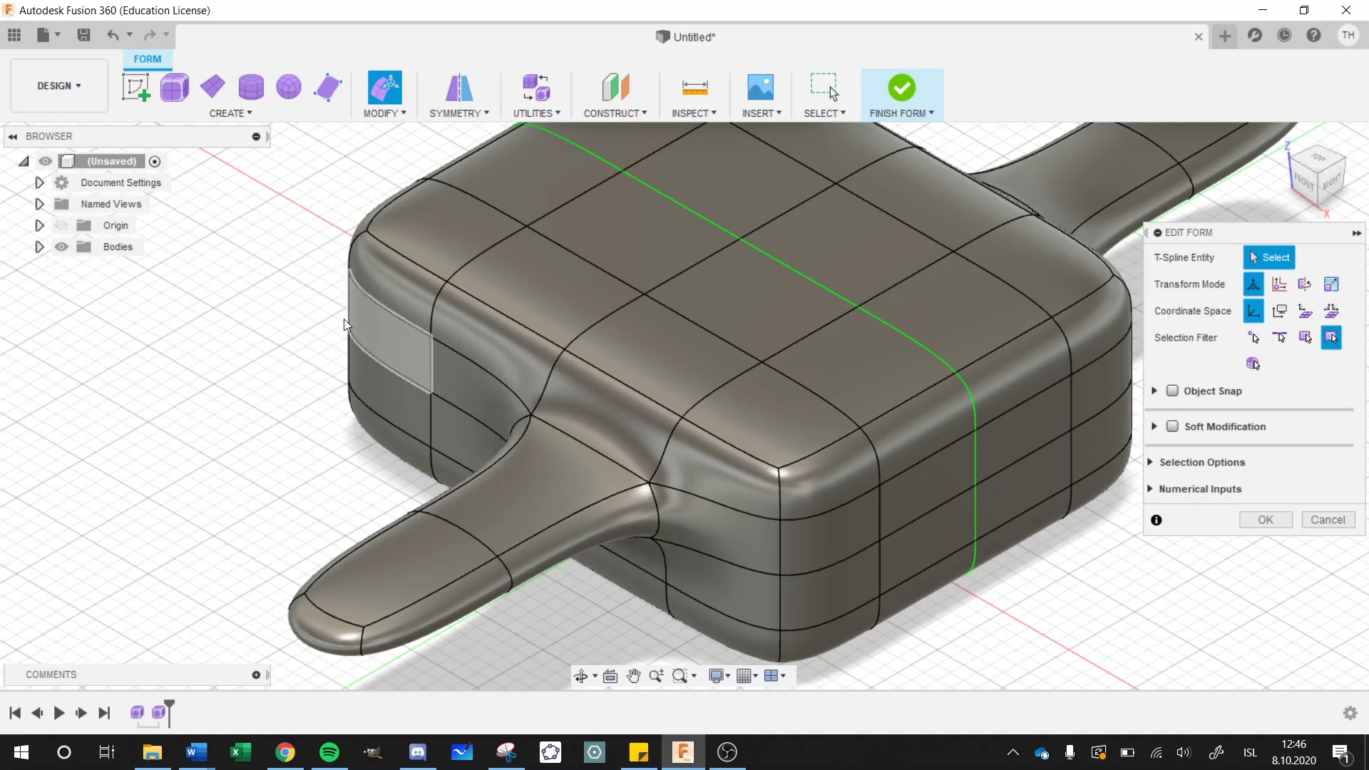
{"action": "middle_click_drag", "start_coordinate": [386, 320], "coordinate": [582, 378]}
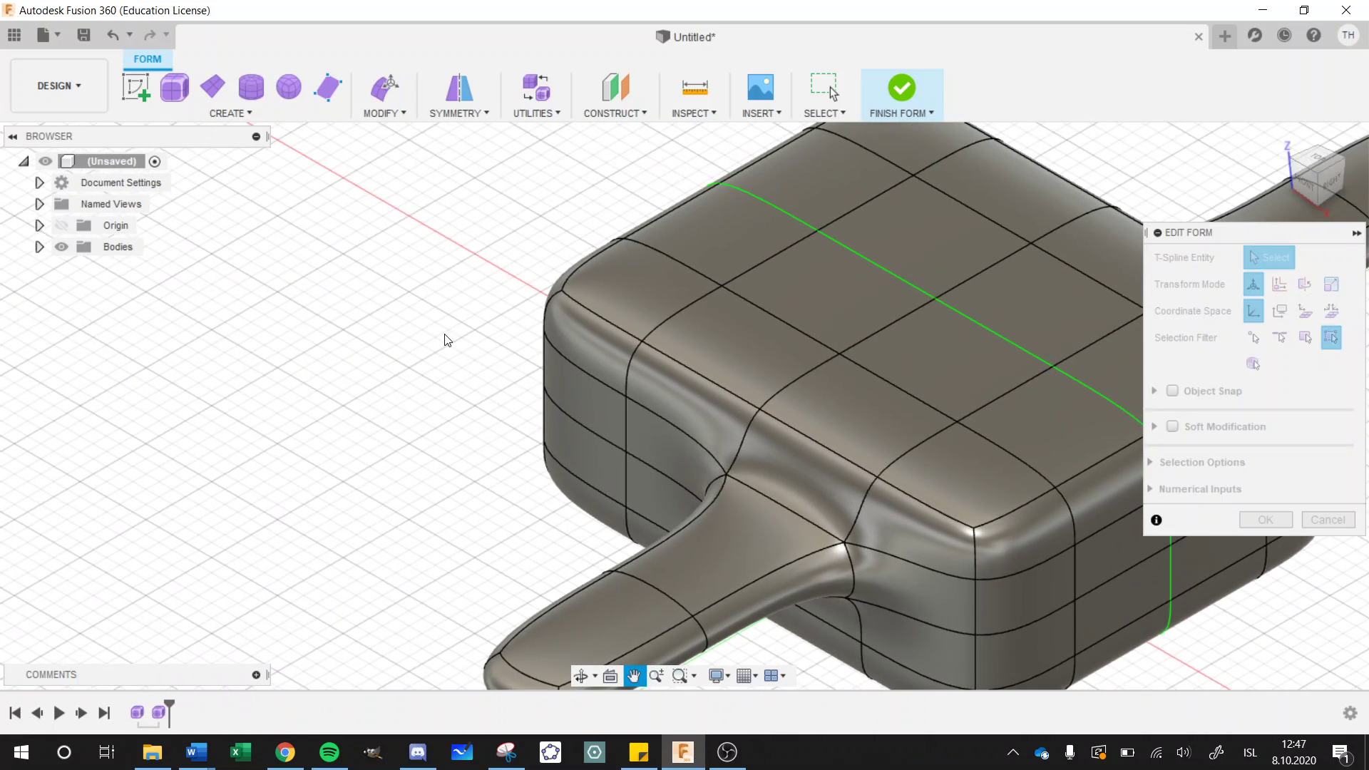
{"action": "middle_click_drag", "start_coordinate": [443, 334], "coordinate": [477, 341]}
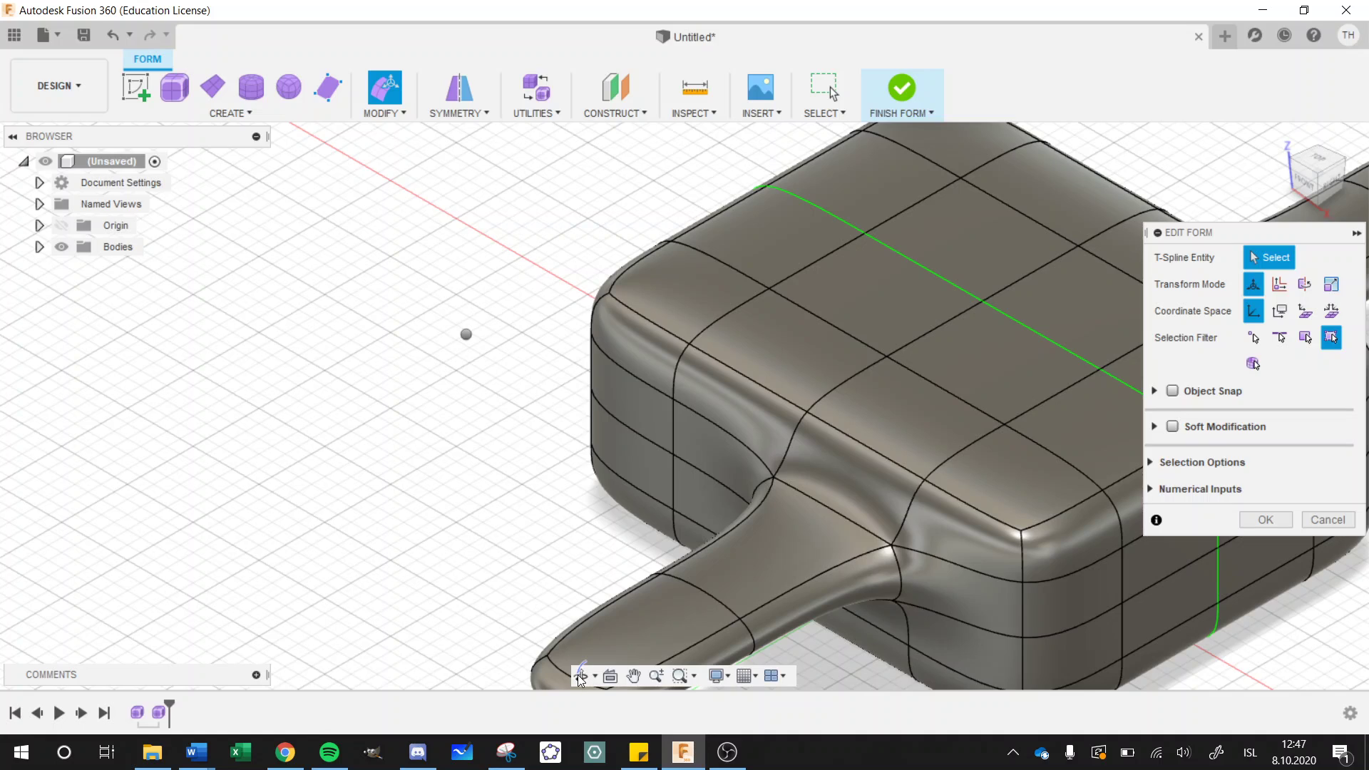
{"action": "left_click", "coordinate": [592, 645]}
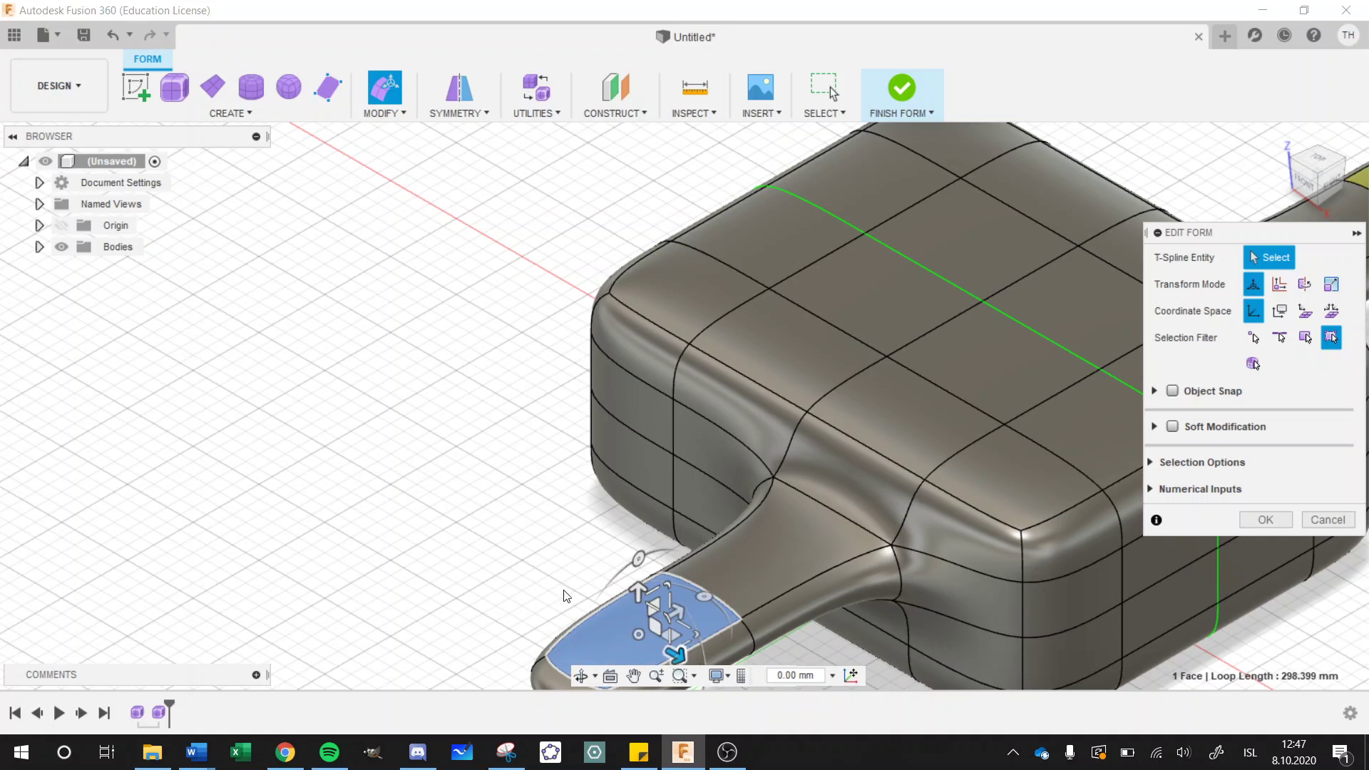
{"action": "key", "text": "ctrl+z"}
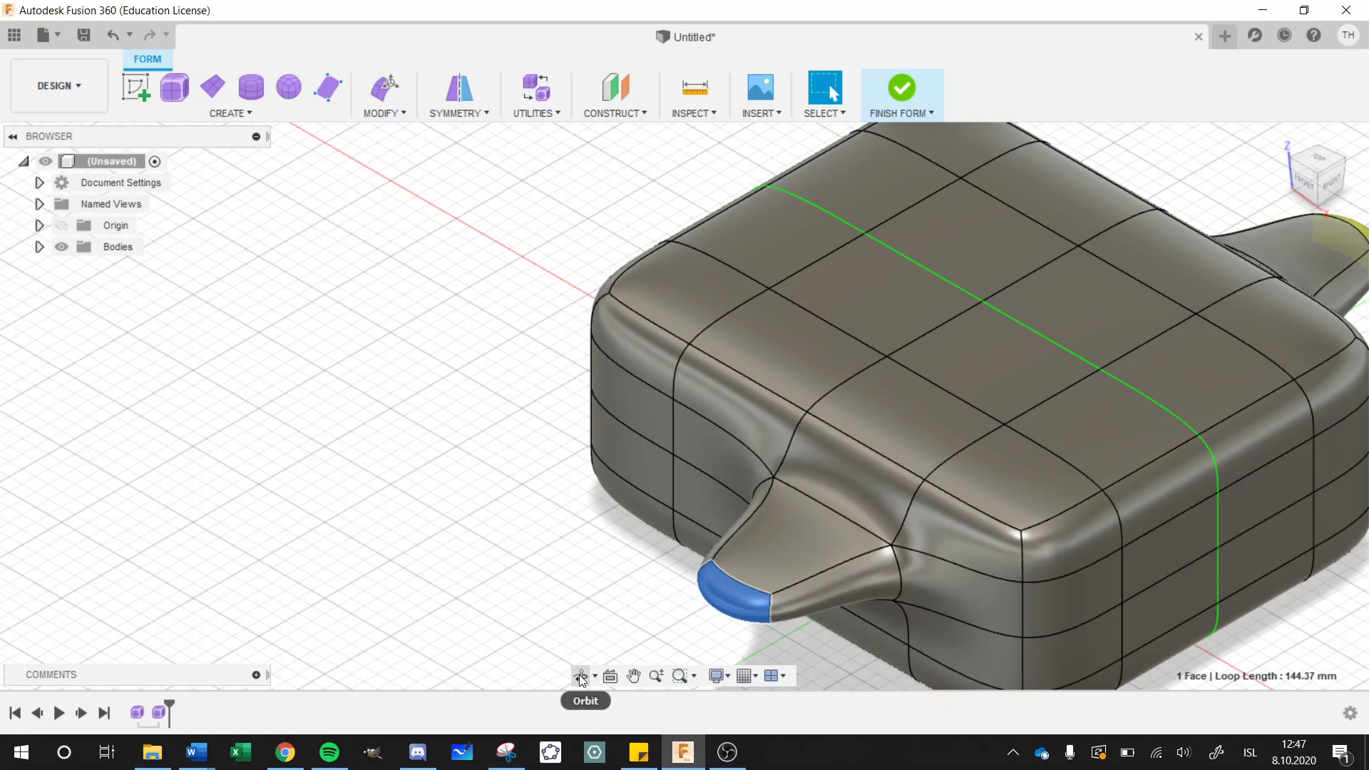
{"action": "key", "text": "ctrl+z"}
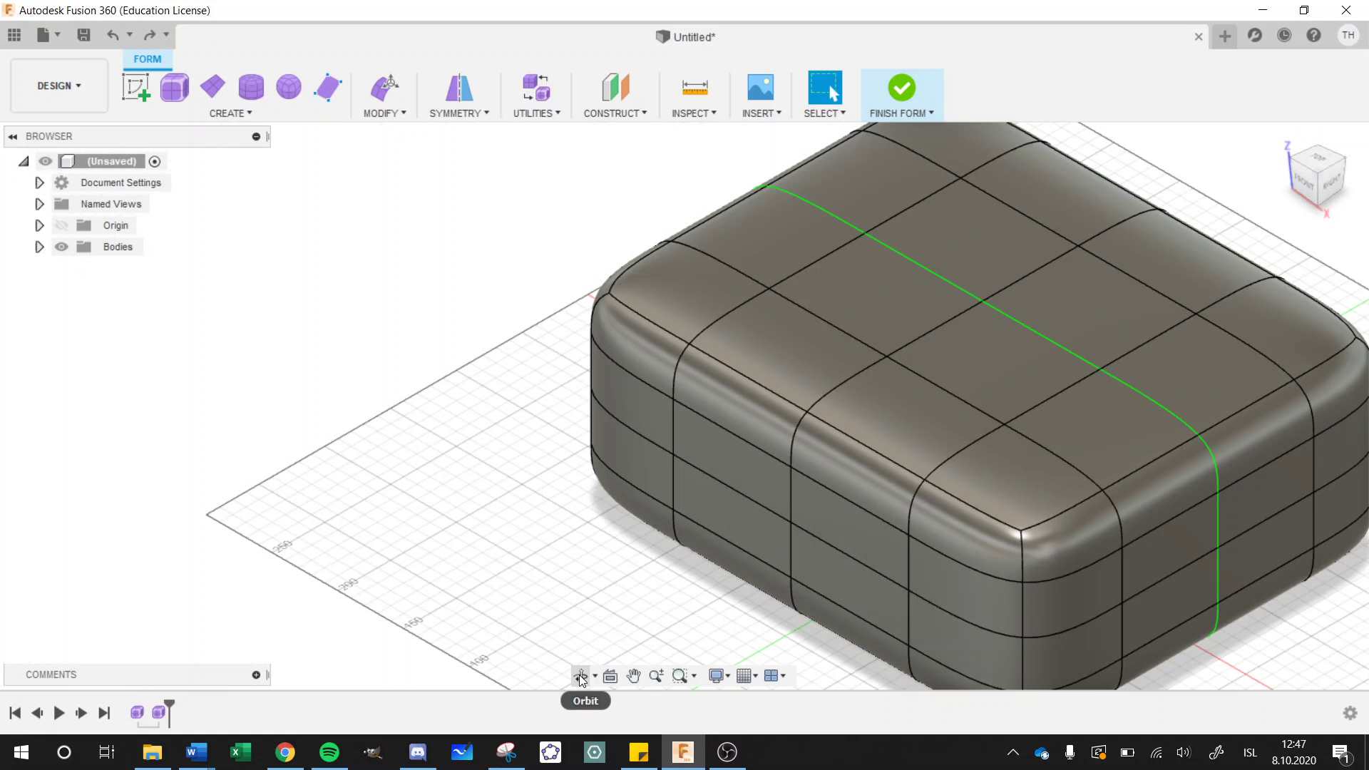
{"action": "key", "text": "ctrl+y"}
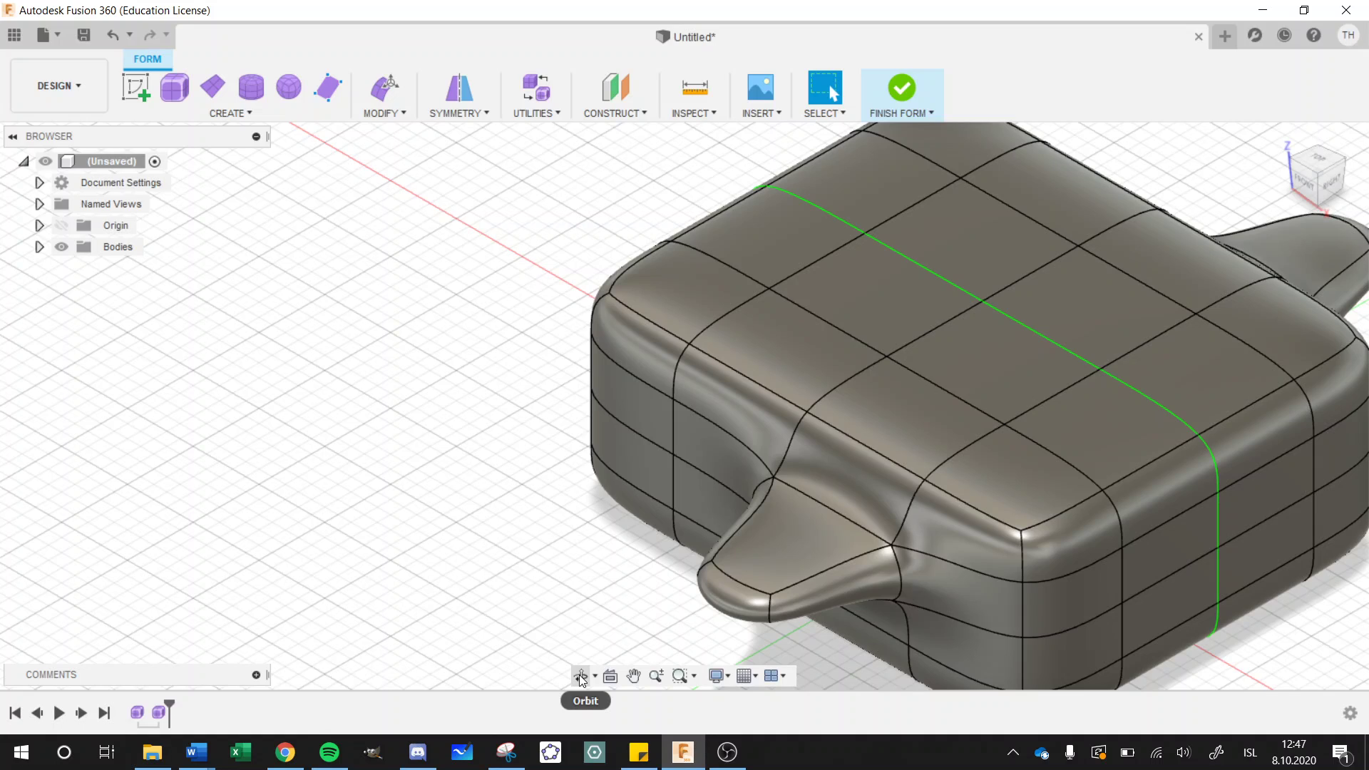
Select six adjoining faces wrapping the top corner from the symmetry line at the box's end and move them 40 mm downward with Edit Form.
{"action": "left_click", "coordinate": [581, 676]}
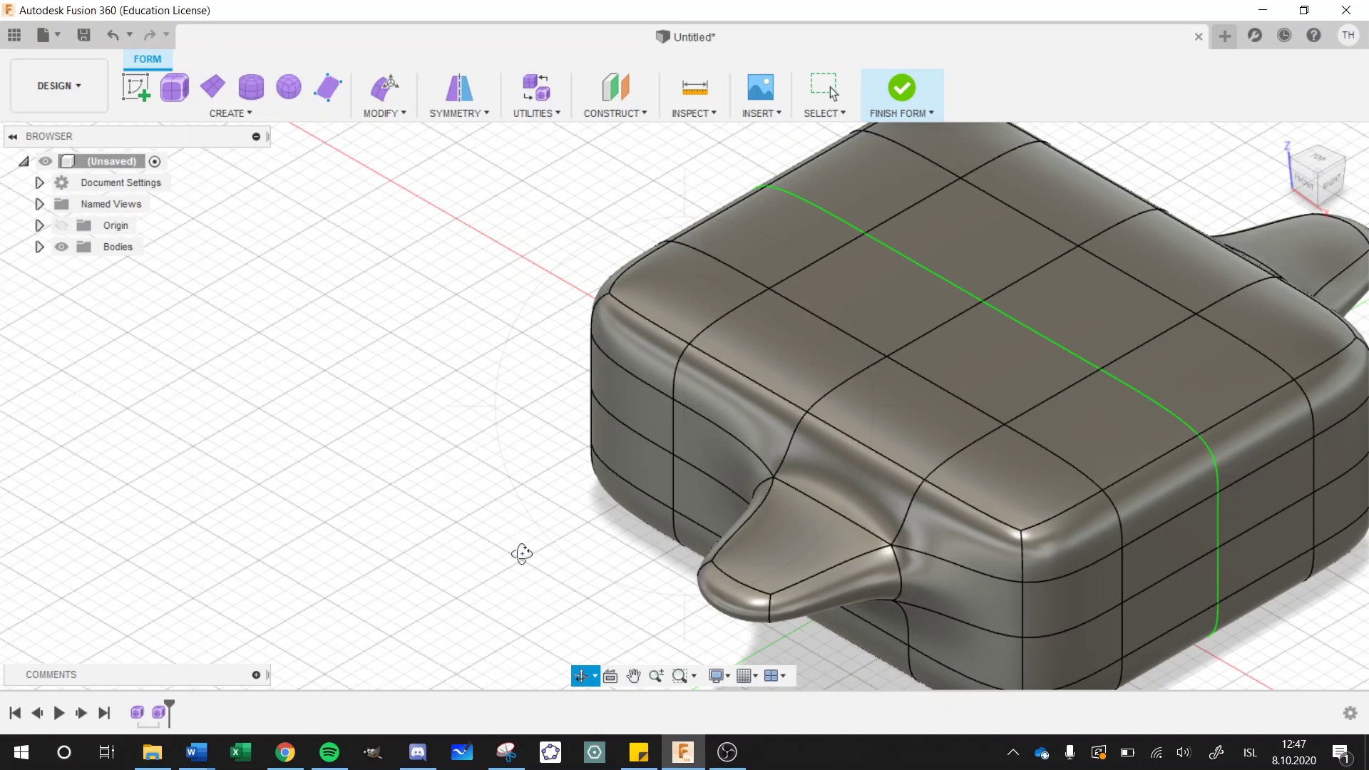
{"action": "left_click_drag", "start_coordinate": [525, 554], "coordinate": [641, 546]}
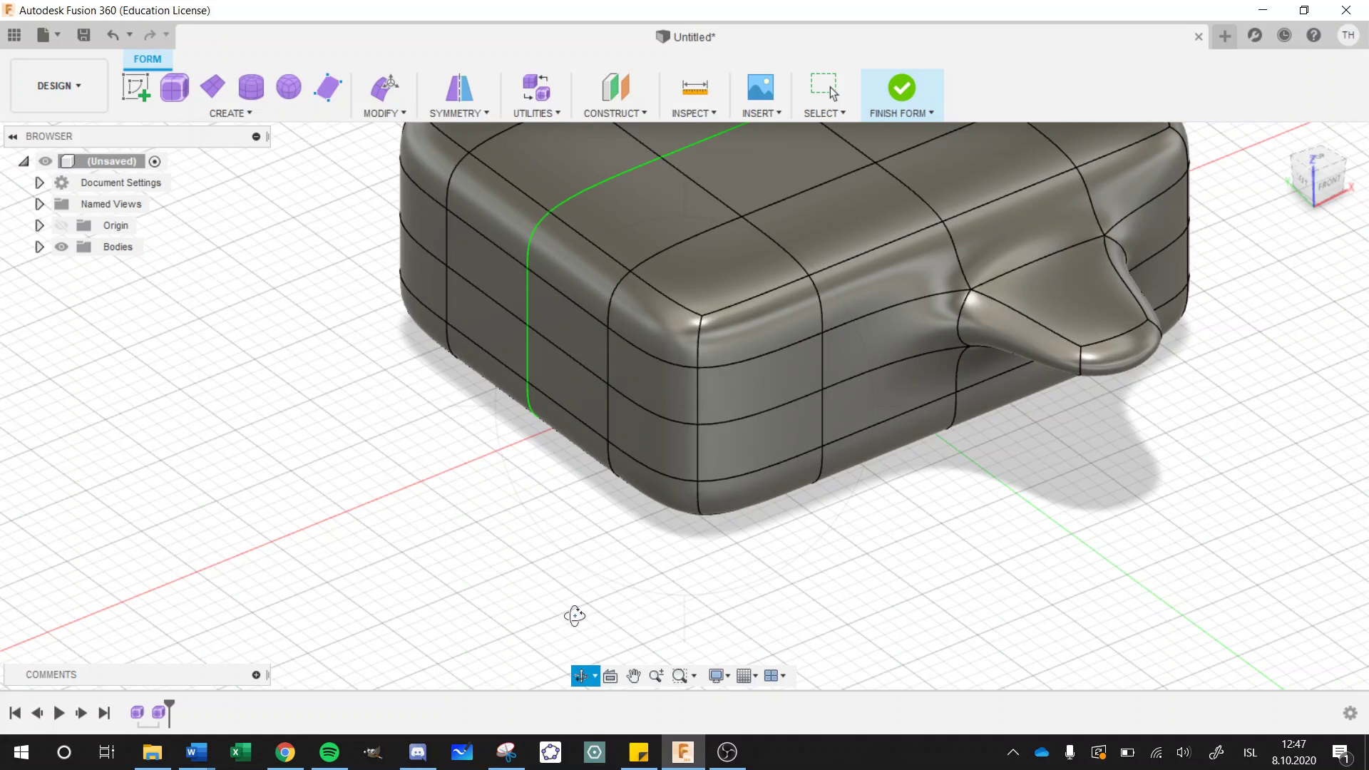
{"action": "left_click", "coordinate": [639, 674]}
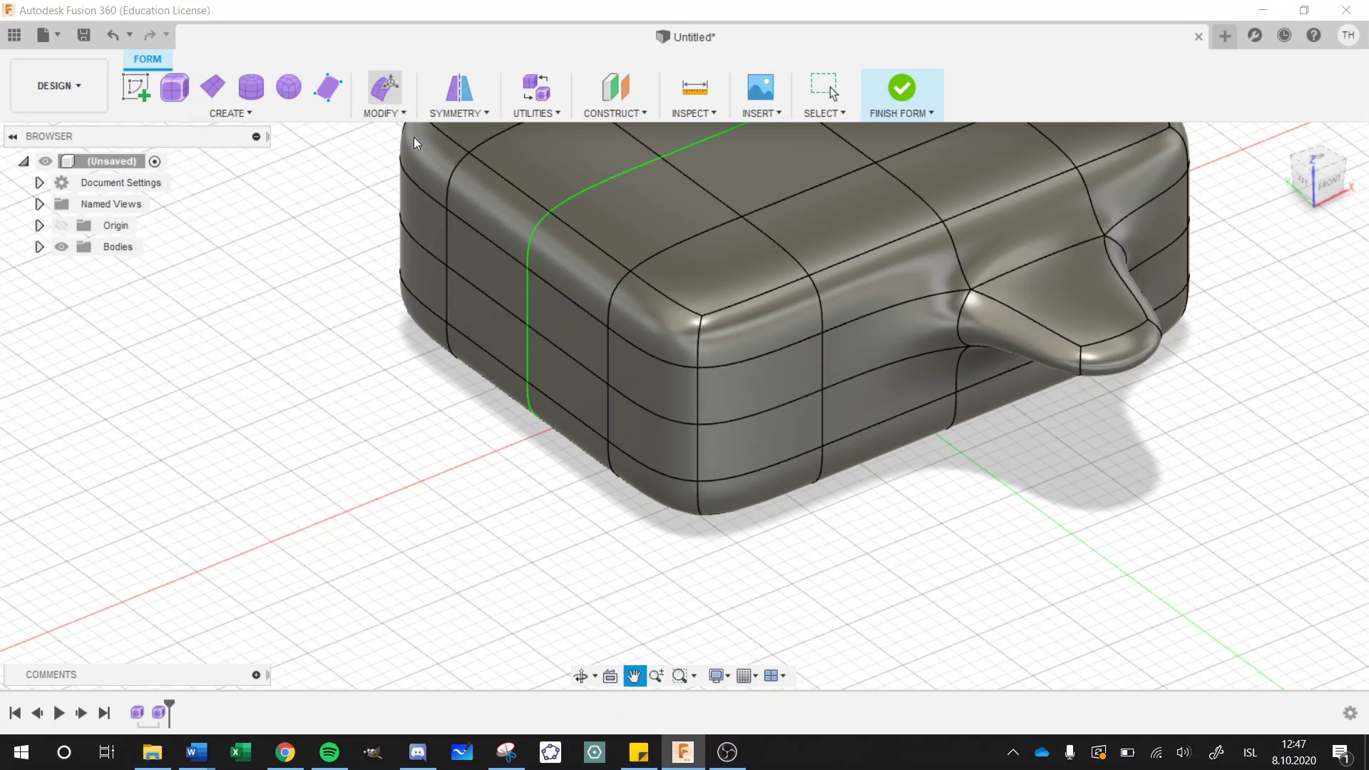
{"action": "left_click", "coordinate": [385, 89]}
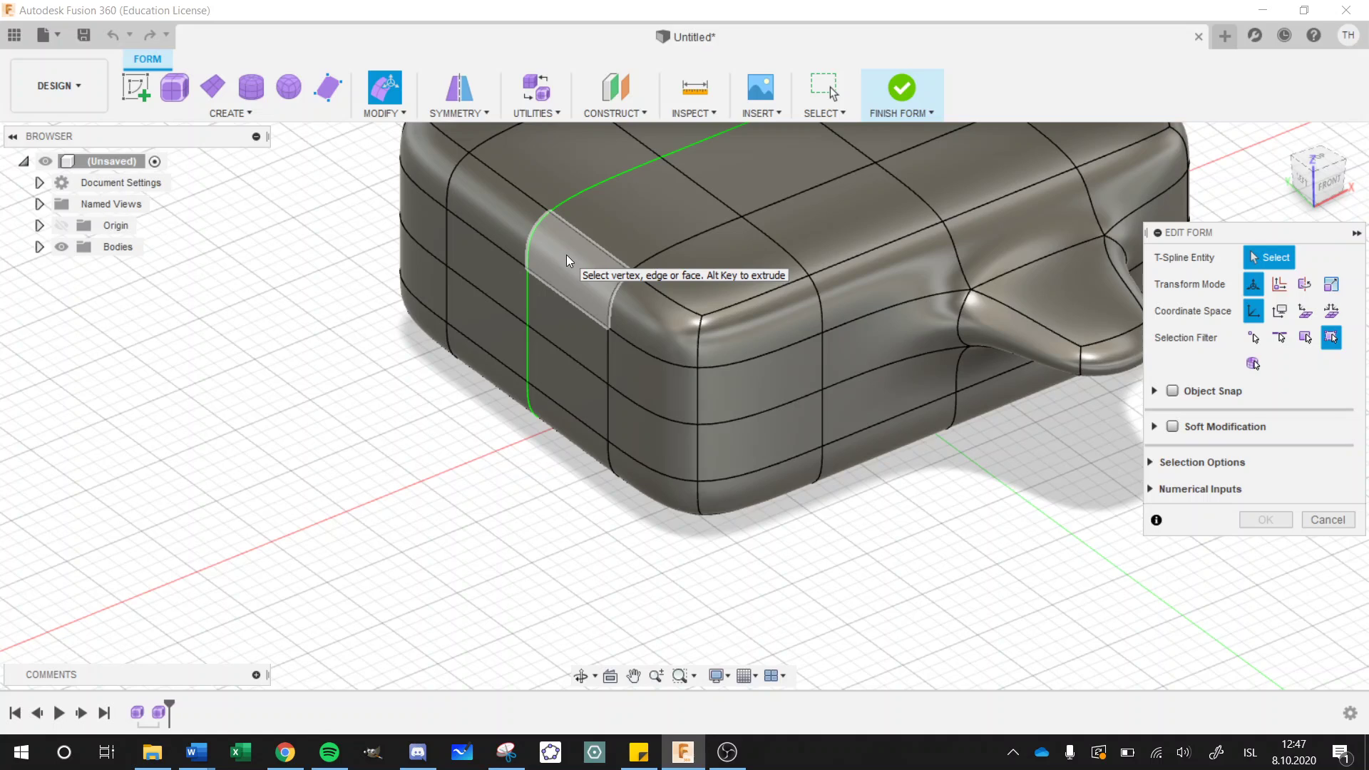
{"action": "left_click", "coordinate": [613, 237]}
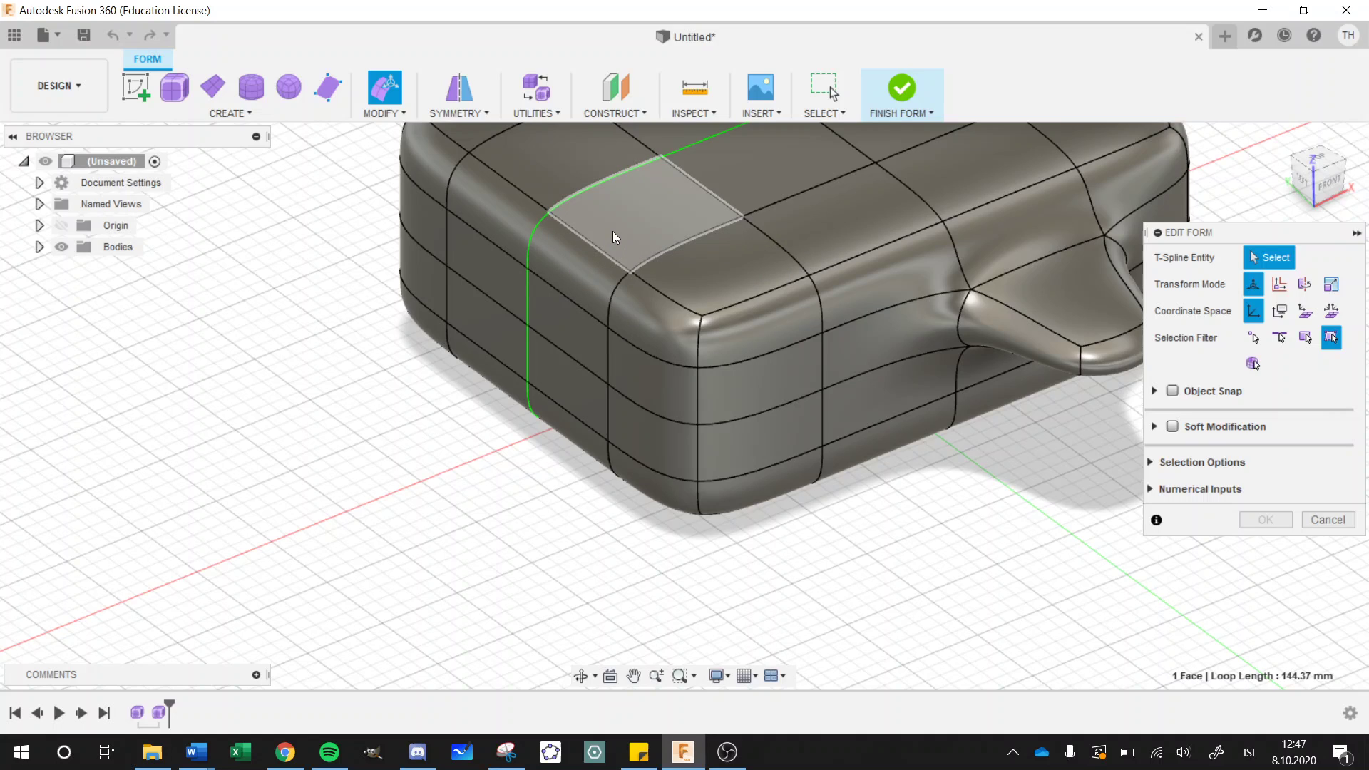
{"action": "left_click", "coordinate": [588, 271], "text": "shift"}
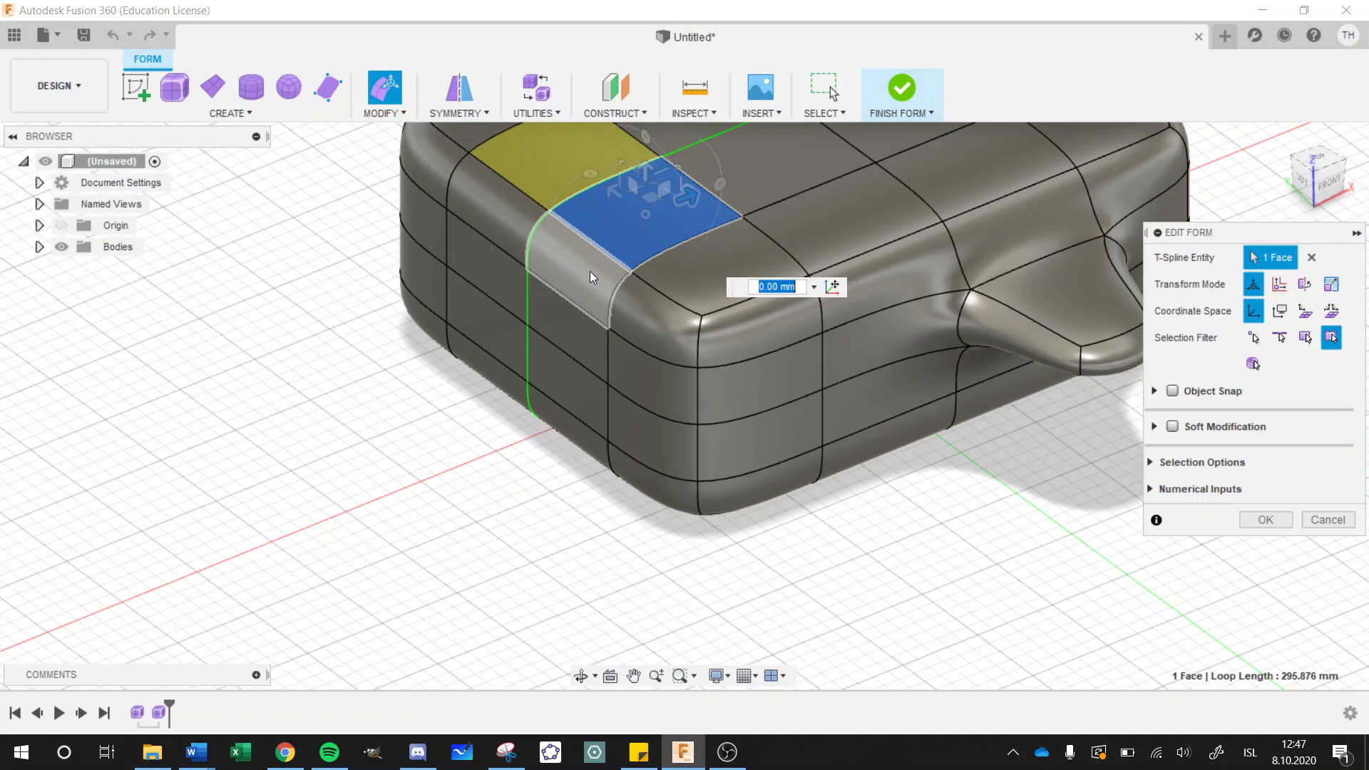
{"action": "left_click", "coordinate": [573, 334], "text": "shift"}
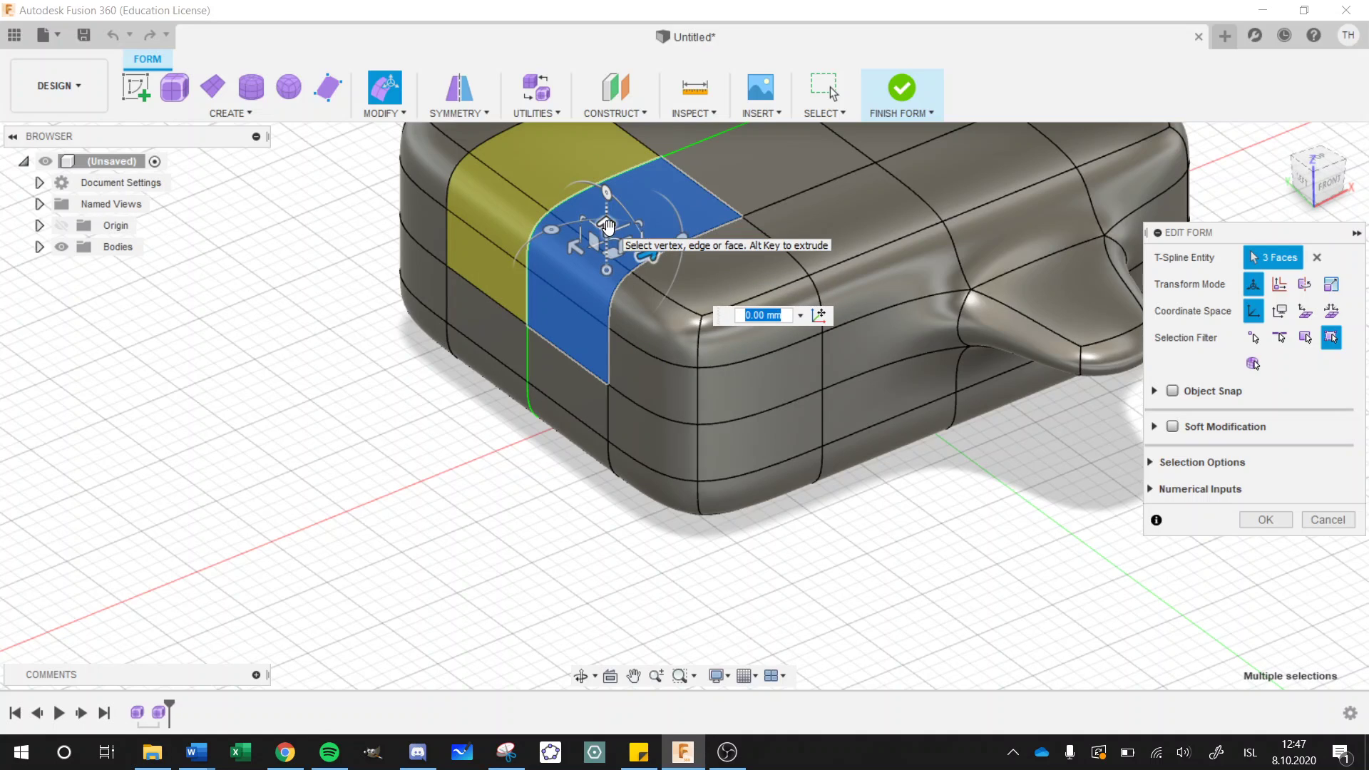
{"action": "left_click", "coordinate": [702, 280], "text": "shift"}
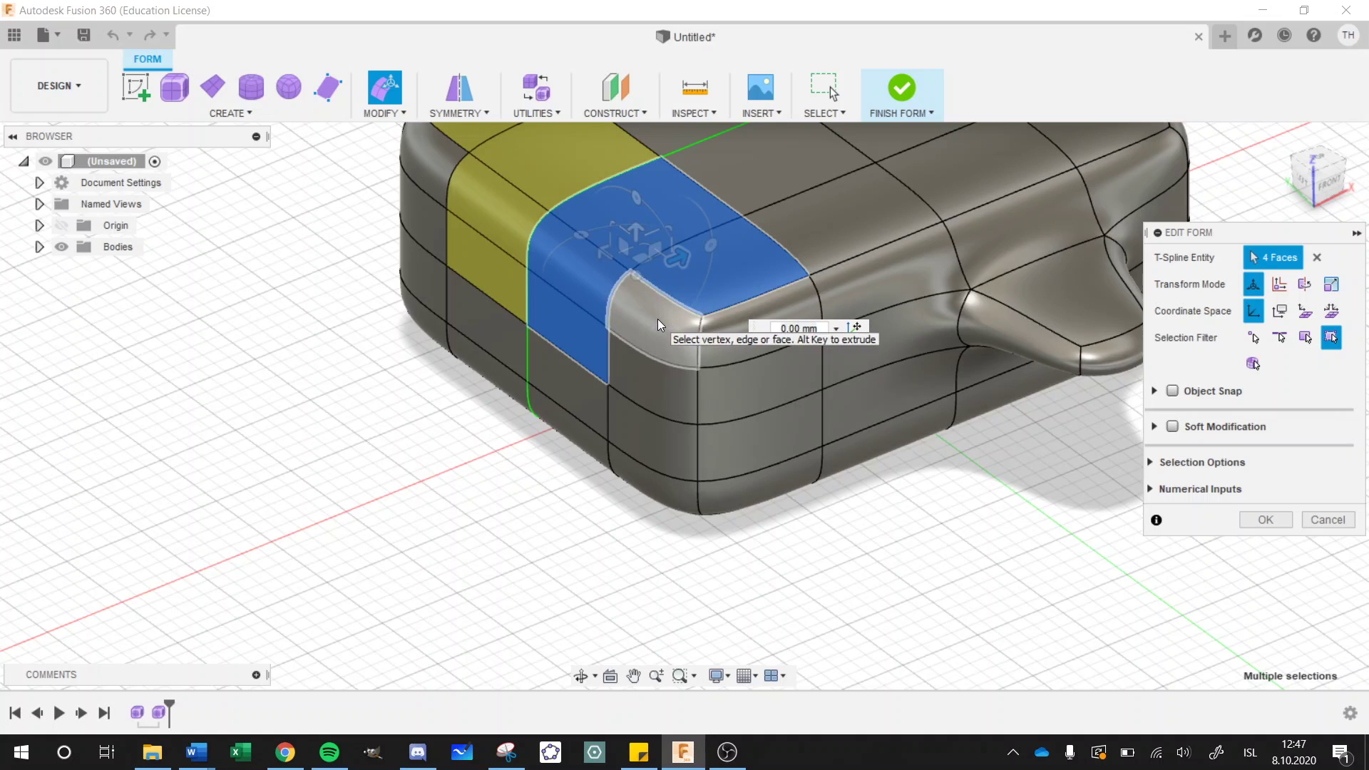
{"action": "left_click", "coordinate": [657, 318], "text": "shift"}
{"action": "left_click", "coordinate": [655, 377], "text": "shift"}
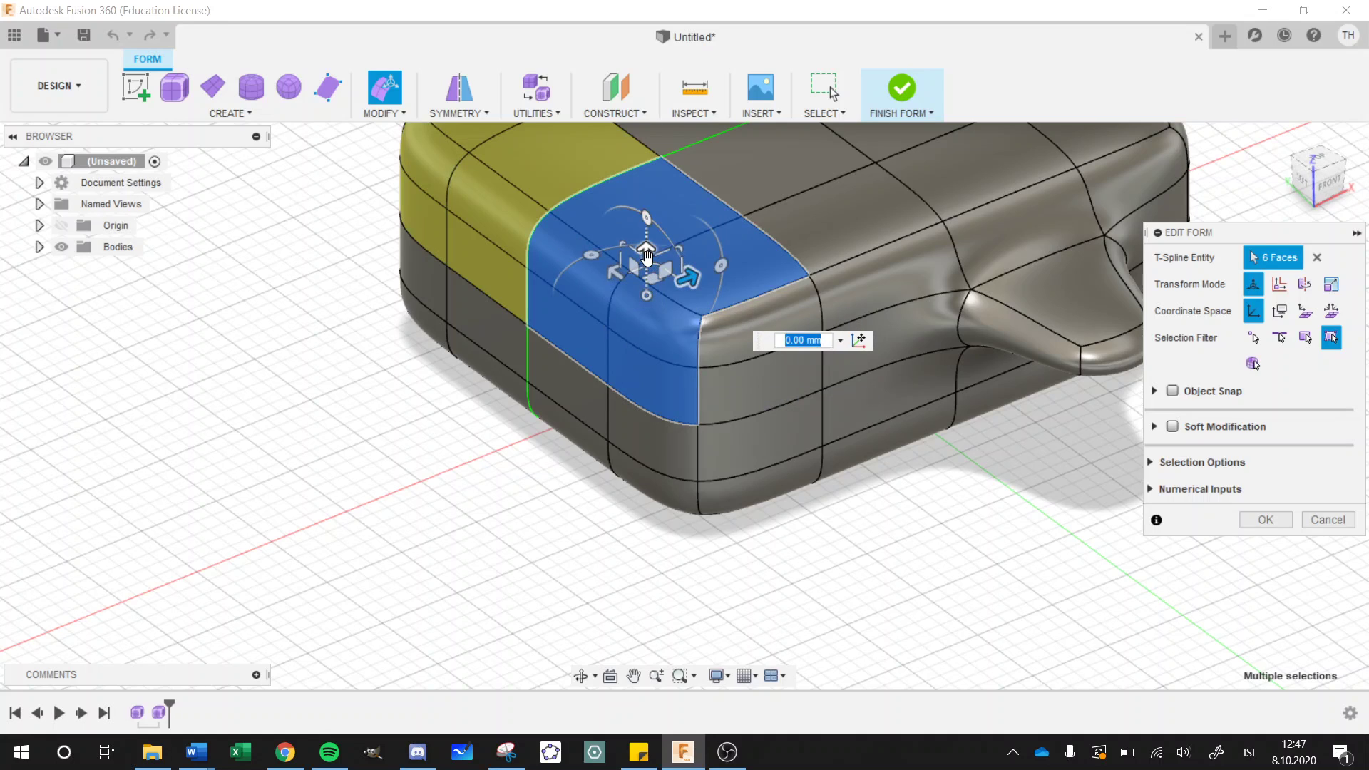
{"action": "left_click_drag", "start_coordinate": [646, 252], "coordinate": [637, 321]}
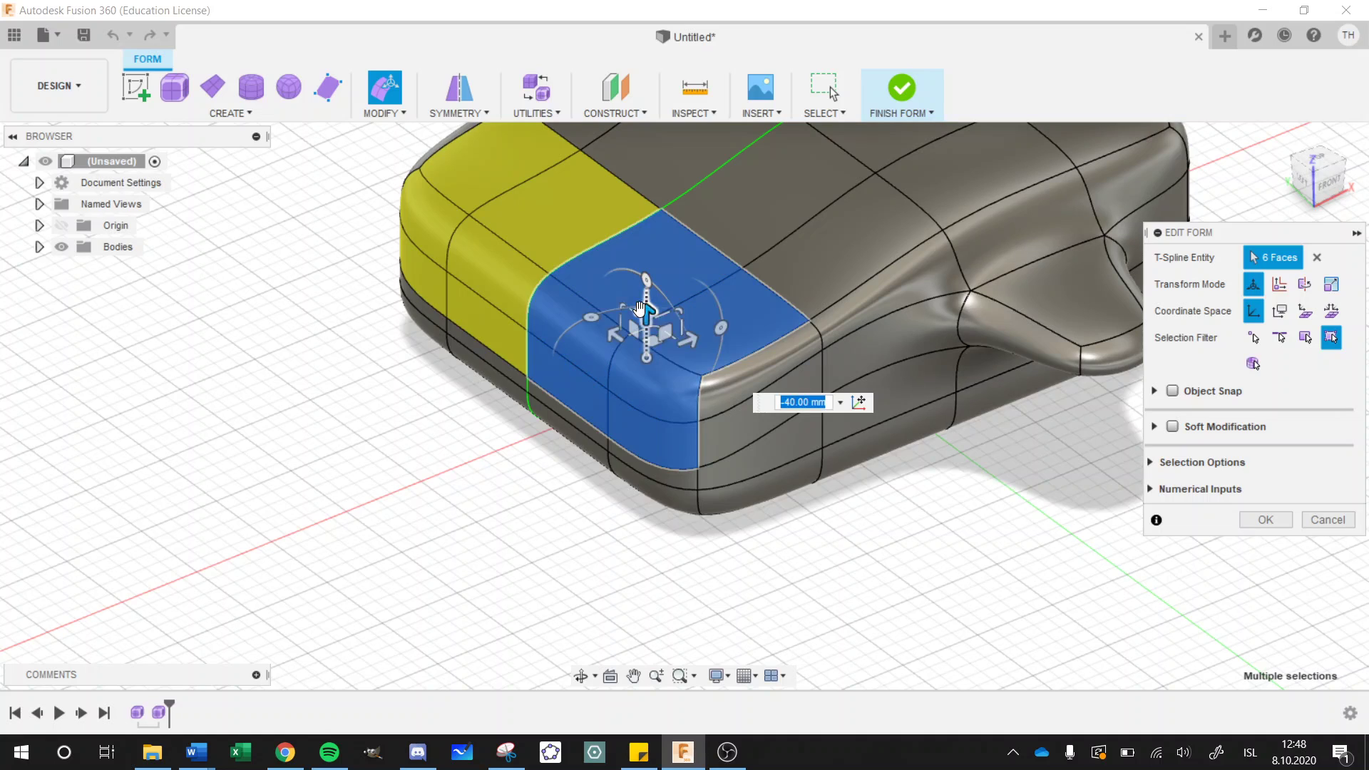
{"action": "double_click", "coordinate": [808, 403]}
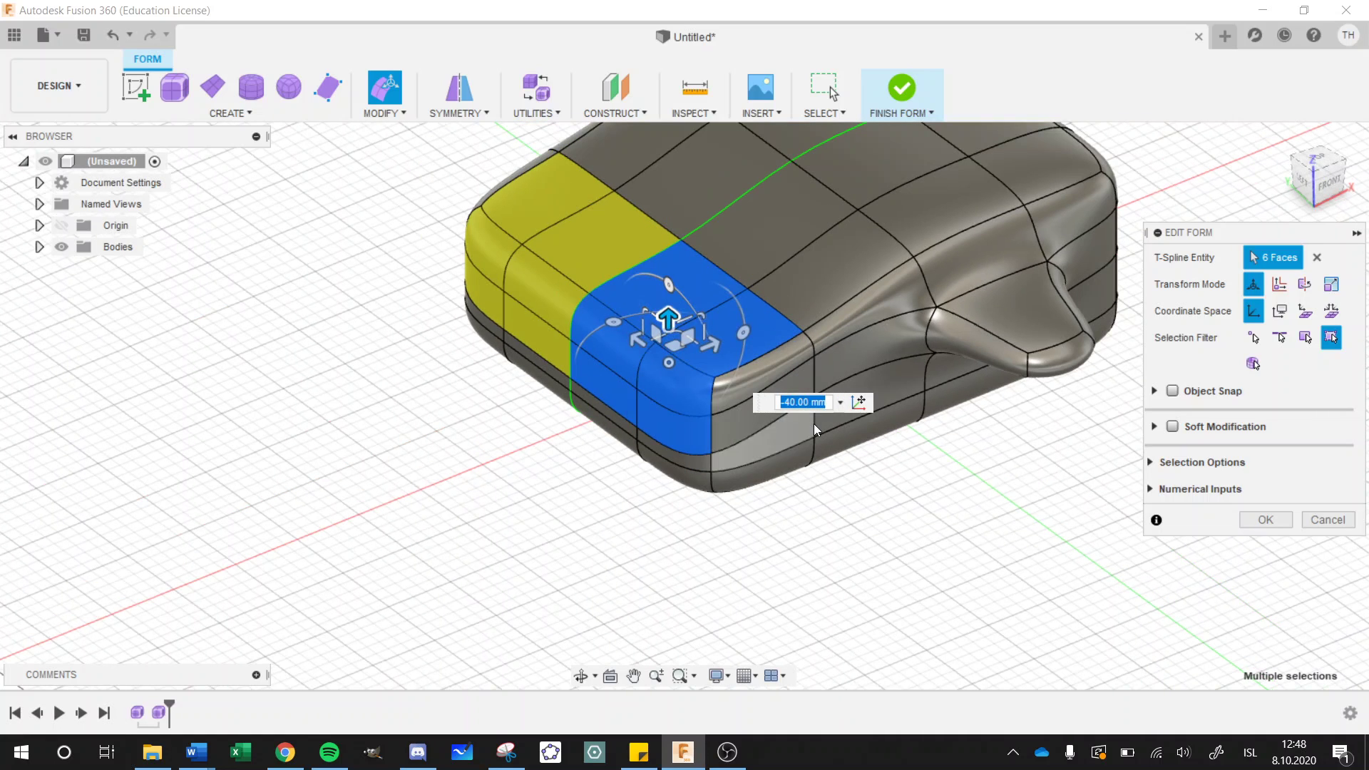
{"action": "middle_click_drag", "start_coordinate": [808, 403], "coordinate": [697, 549]}
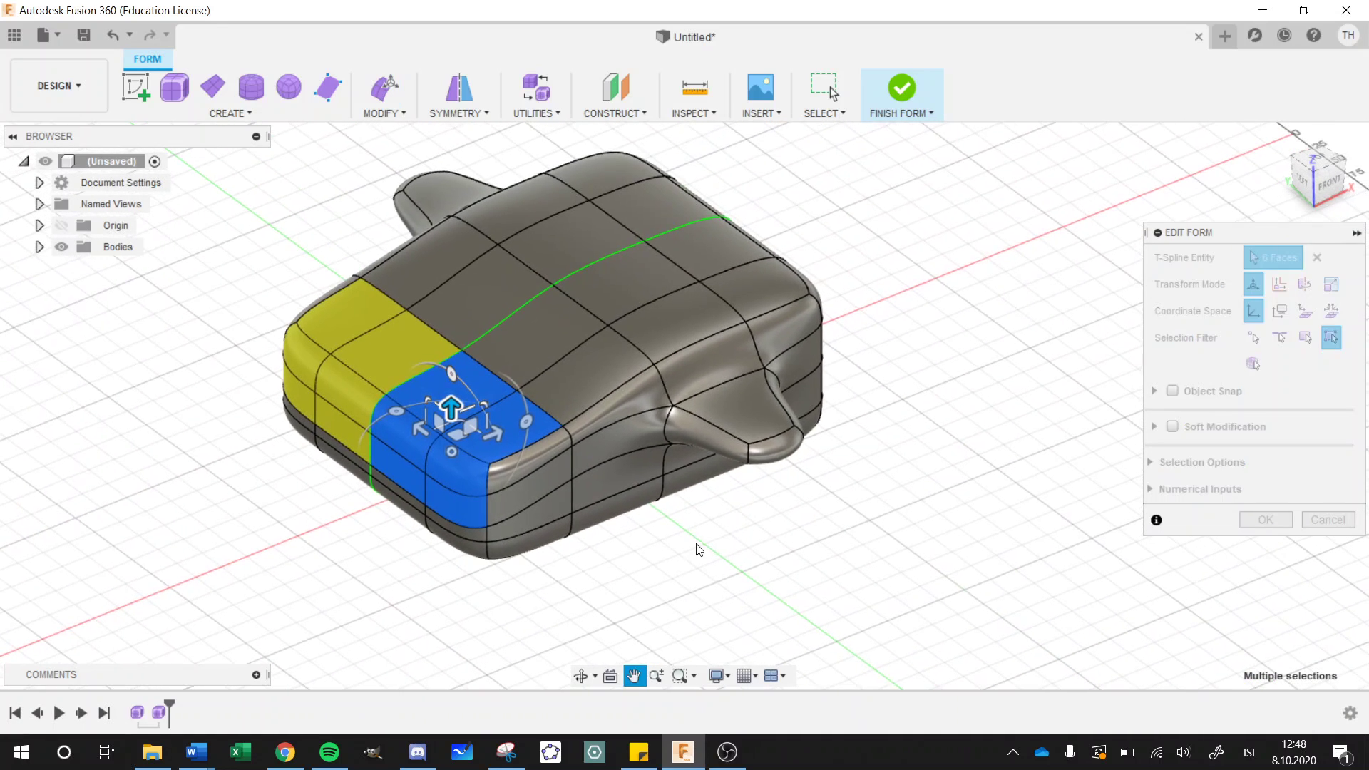
{"action": "left_click", "coordinate": [815, 553]}
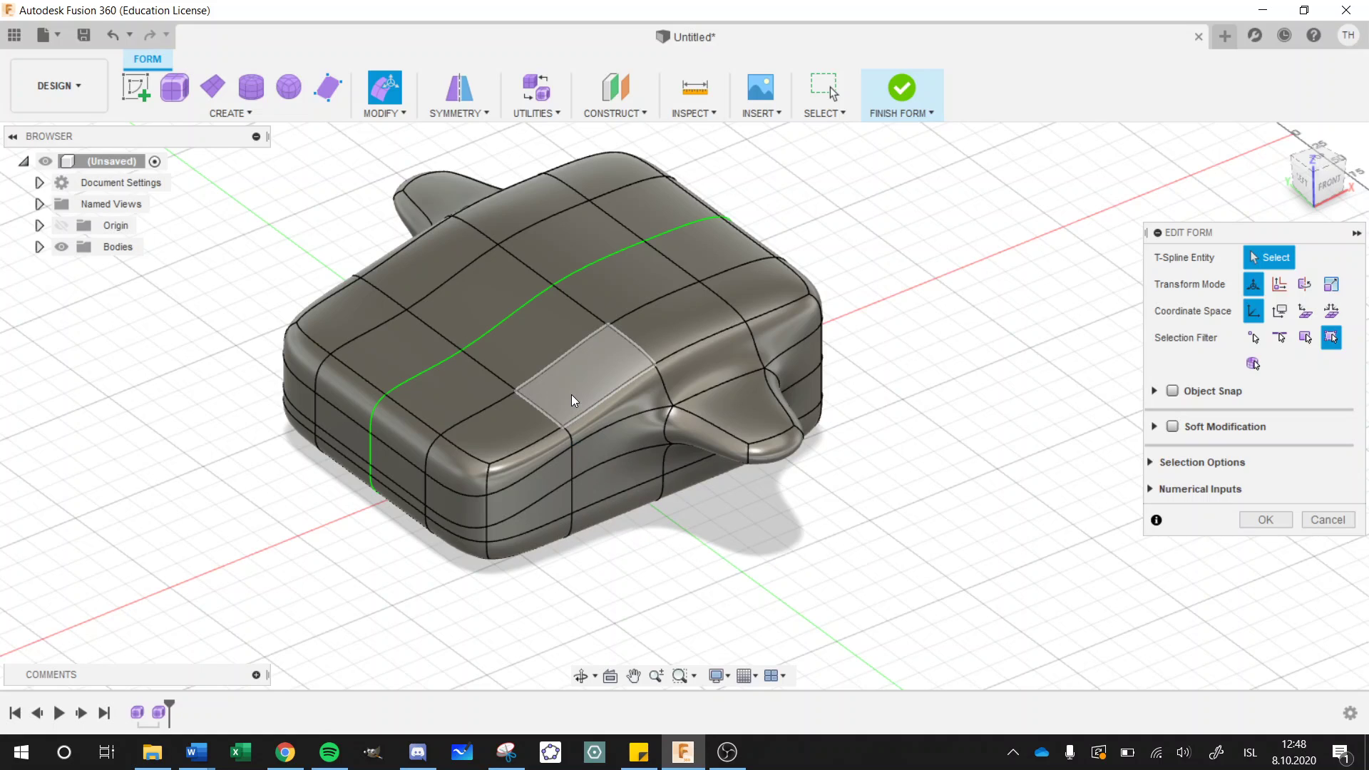
Move the top edge running parallel to the symmetry line within a vertical plane by about 9.6 mm and -5.4 mm.
{"action": "left_click", "coordinate": [549, 369]}
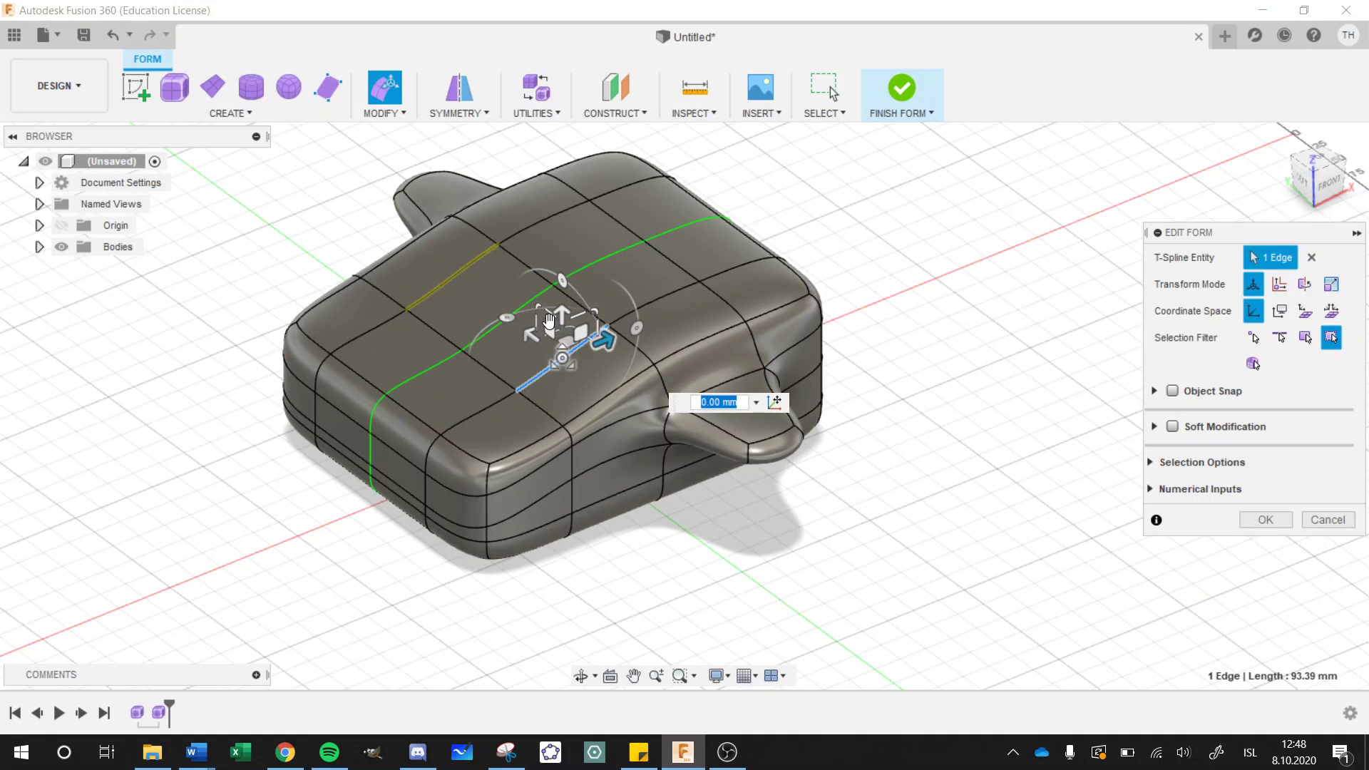
{"action": "left_click_drag", "start_coordinate": [560, 308], "coordinate": [567, 336]}
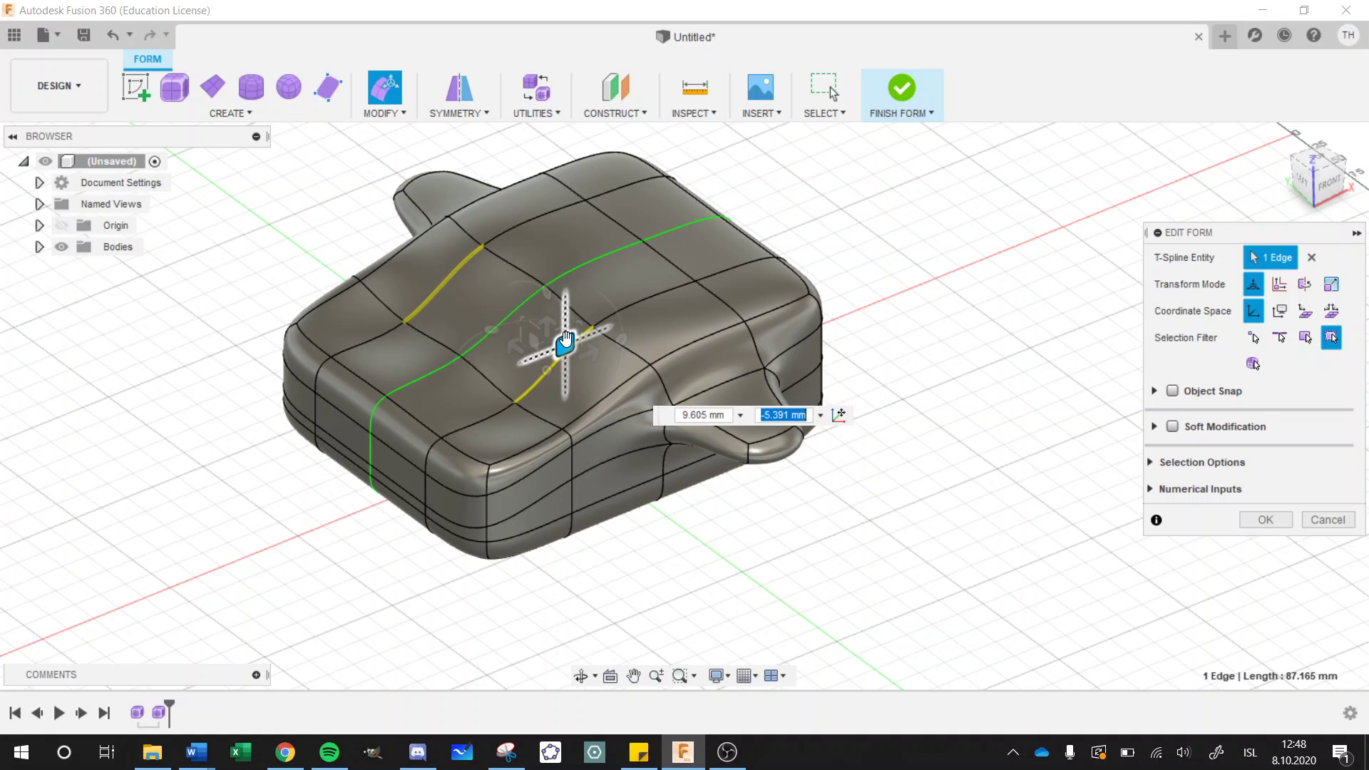
Raise the top face beside the moved edge 25 mm and extrude it 200 mm upward into a tall pillar.
{"action": "left_click", "coordinate": [584, 389]}
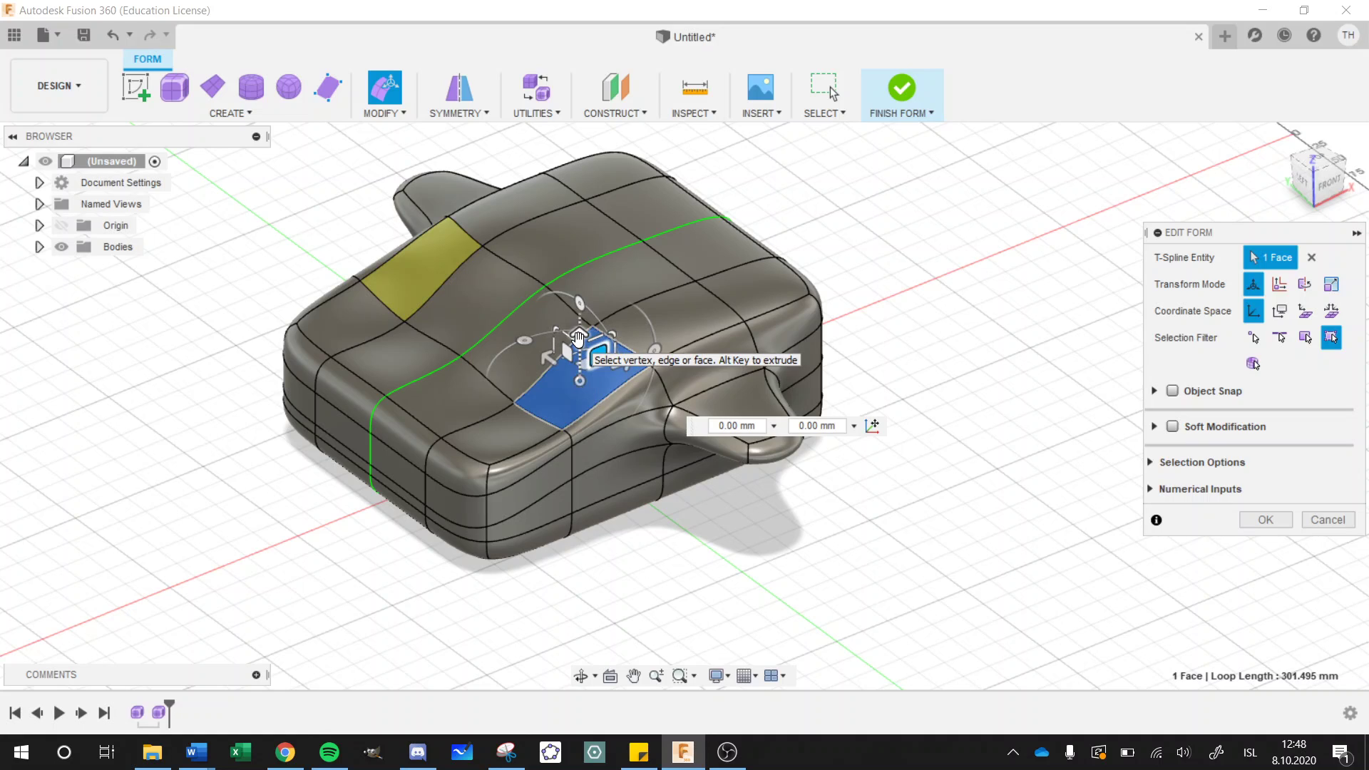
{"action": "left_click_drag", "start_coordinate": [577, 339], "coordinate": [581, 314]}
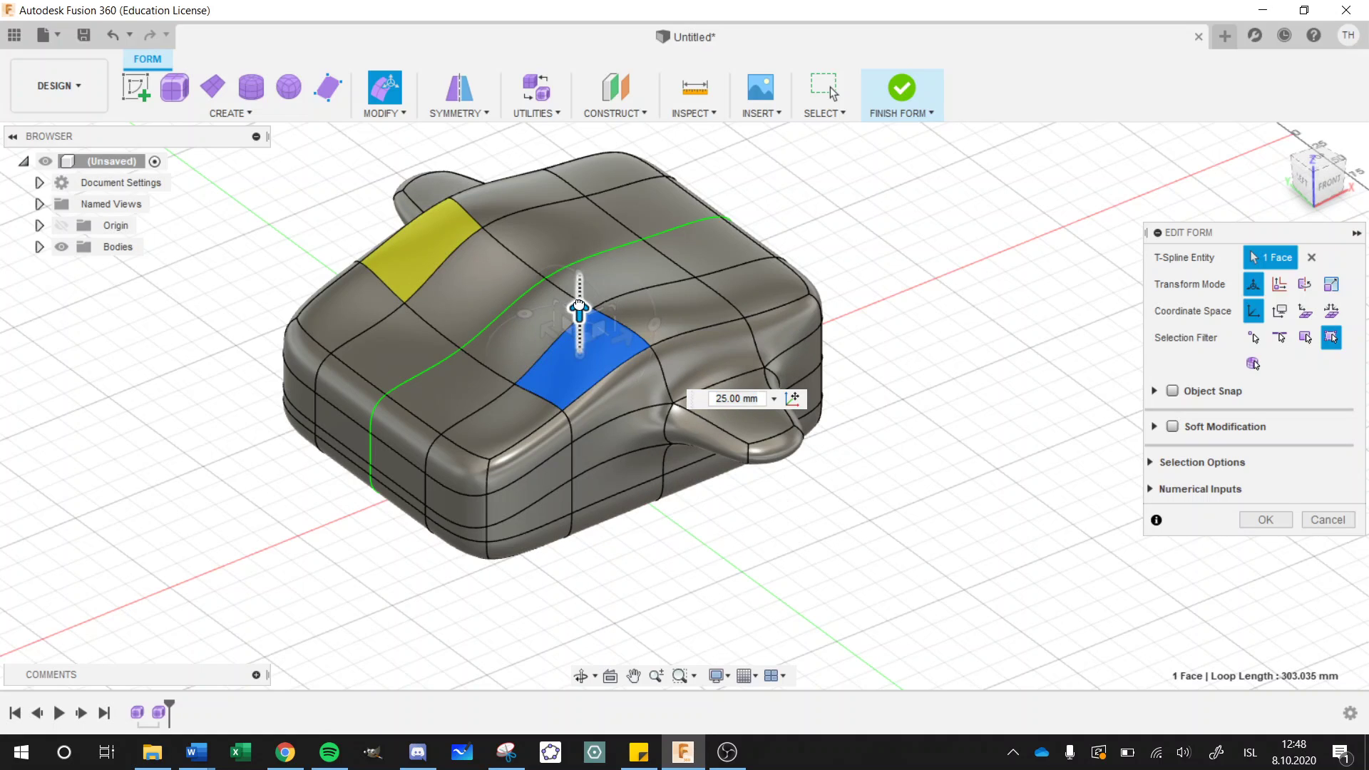
{"action": "left_click_drag", "start_coordinate": [579, 308], "coordinate": [581, 87]}
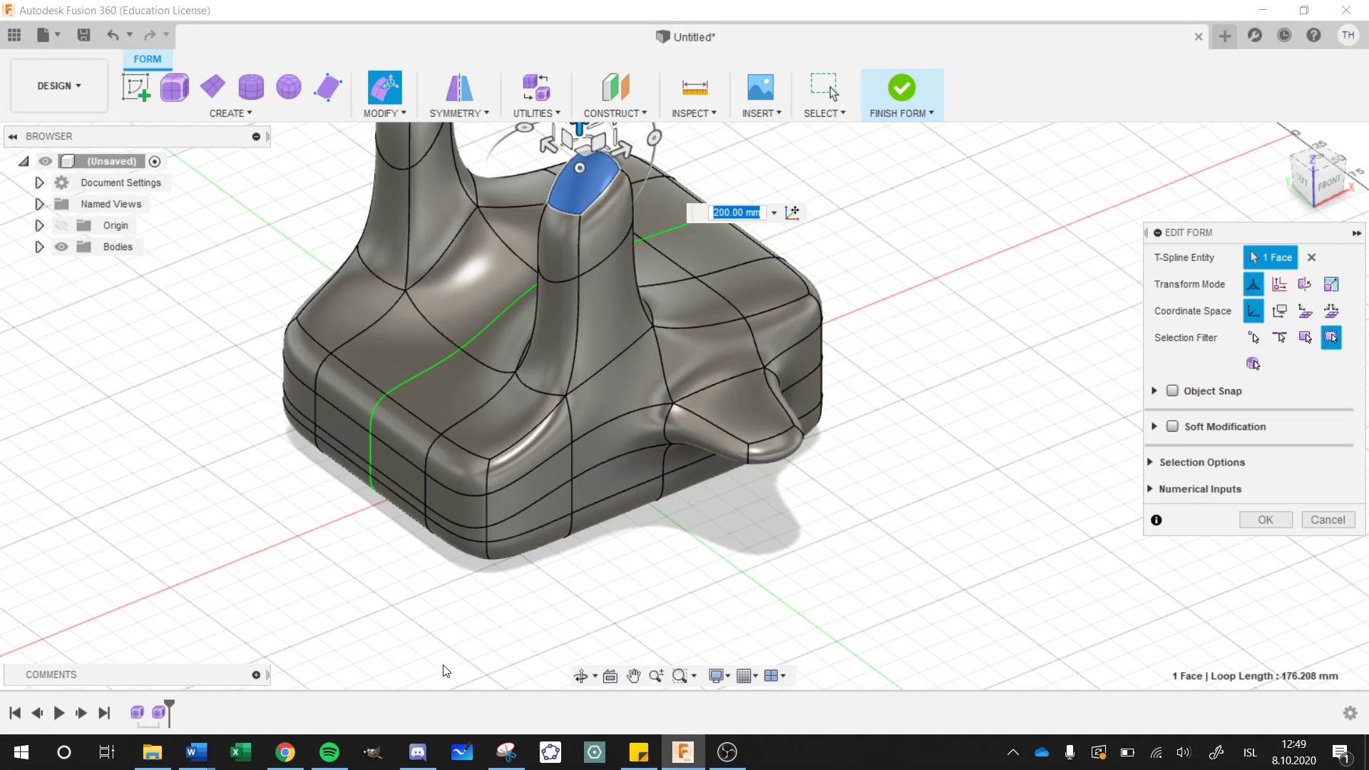
Switch to Chrome and play the YouTube video "Fusion 360: Freeform modelling", skipping to the aircraft model and pausing it at 11:37.
{"action": "left_click", "coordinate": [289, 754]}
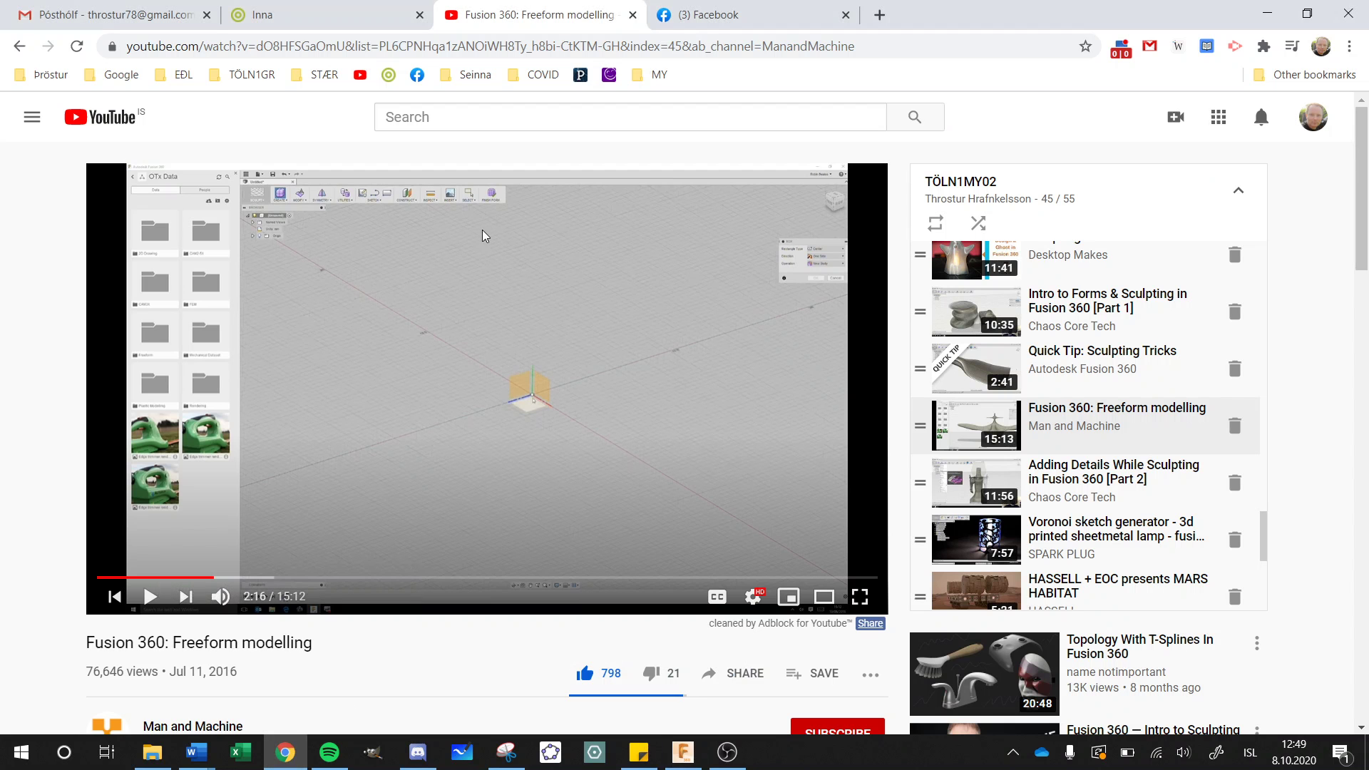
{"action": "left_click", "coordinate": [149, 601]}
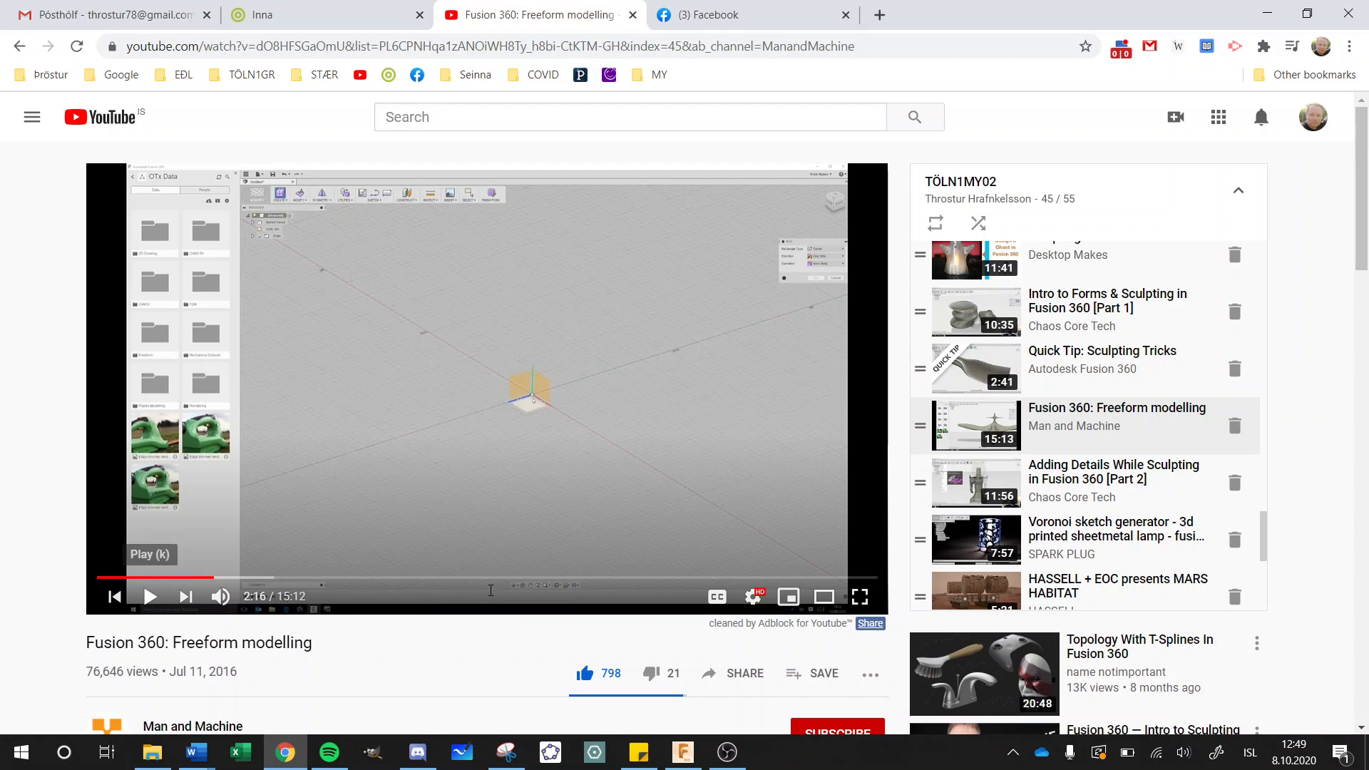
{"action": "left_click", "coordinate": [693, 578]}
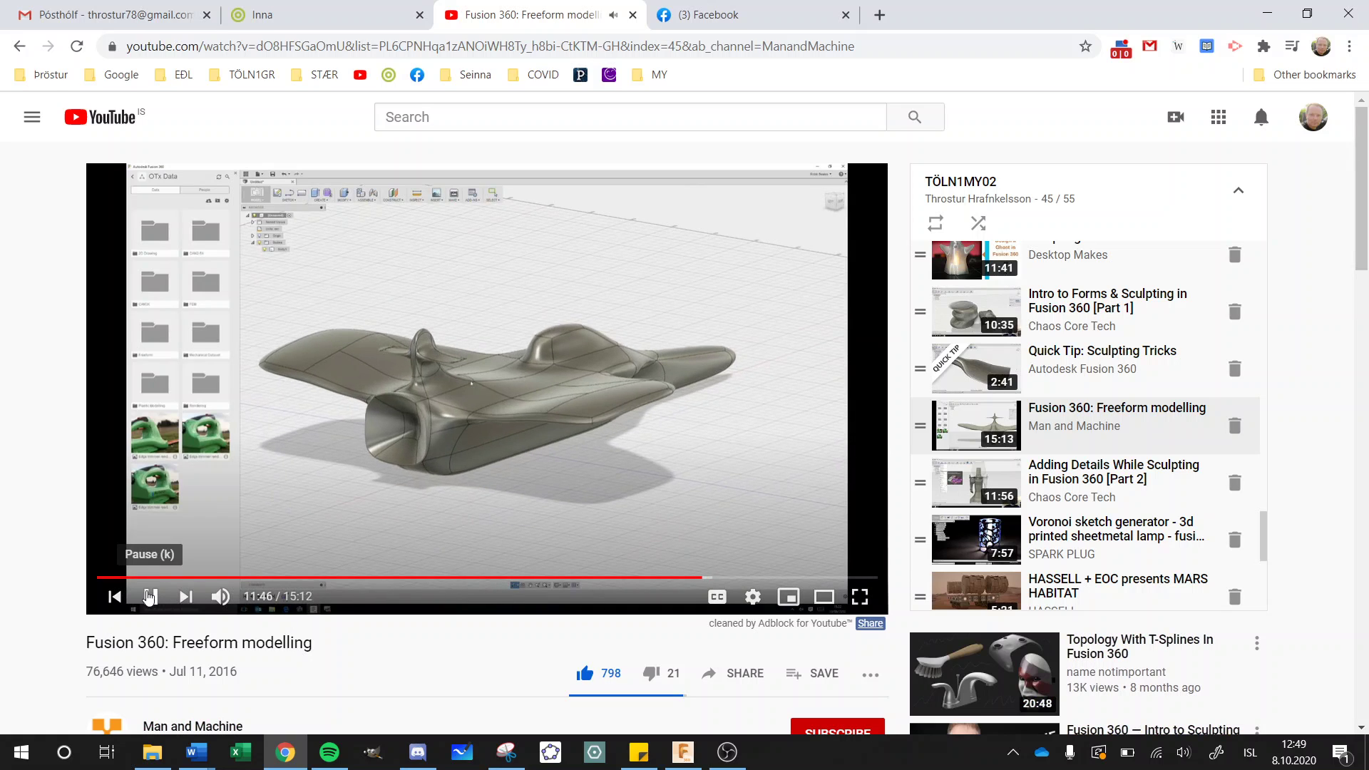
{"action": "left_click", "coordinate": [149, 596]}
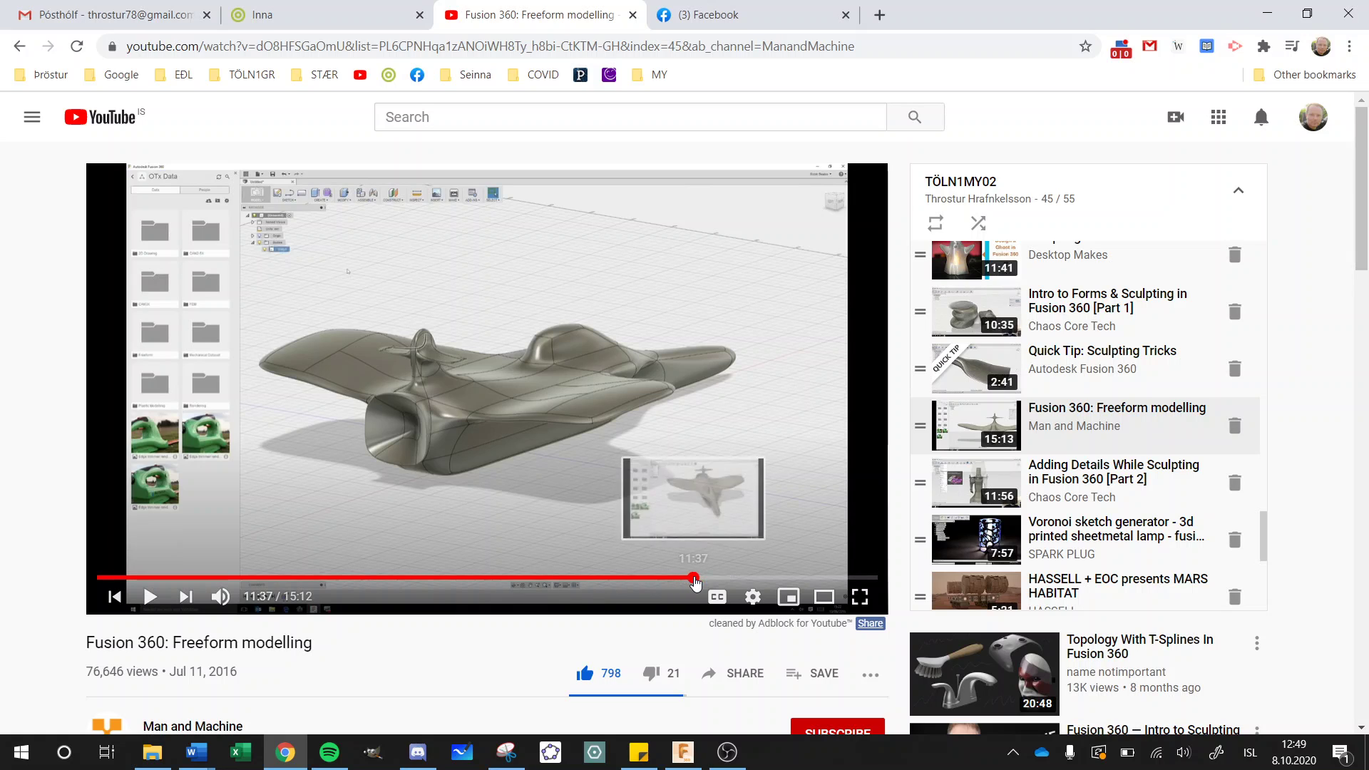
{"action": "left_click", "coordinate": [693, 579]}
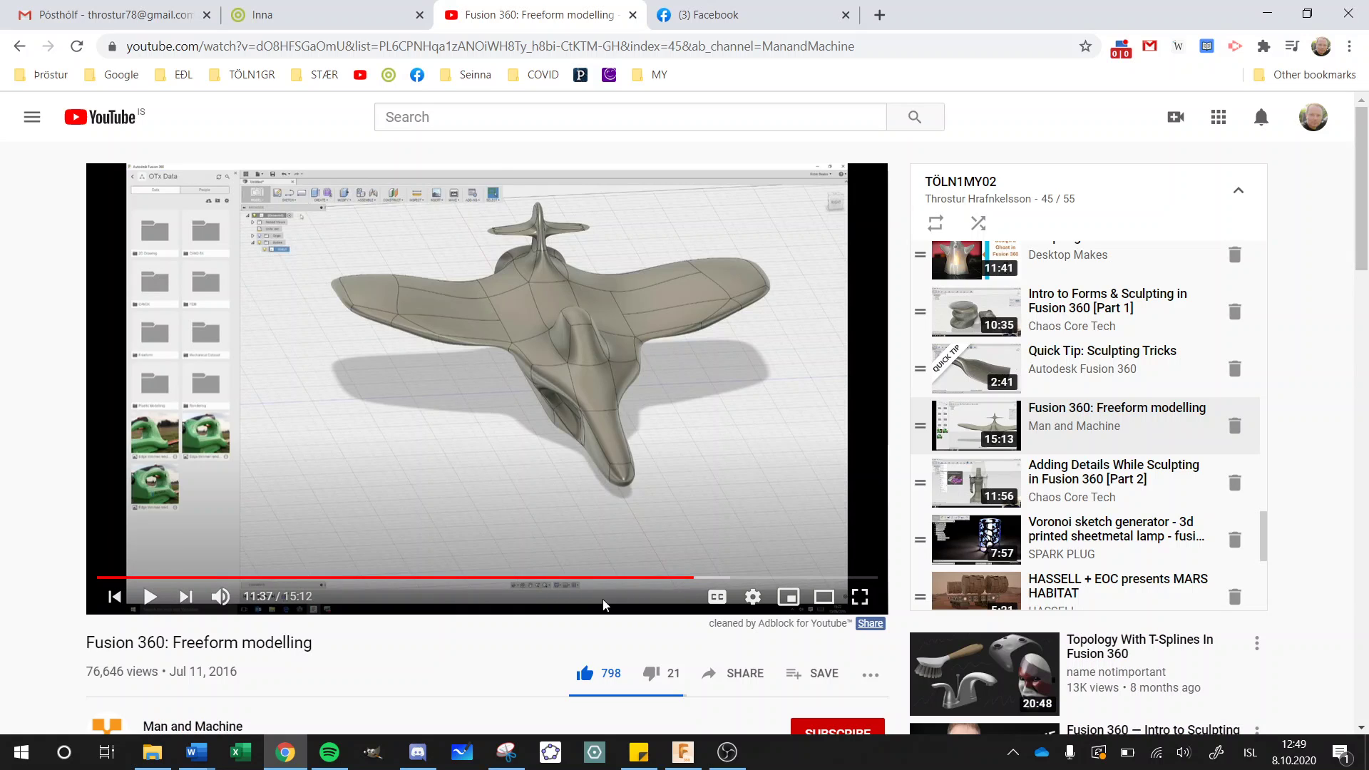